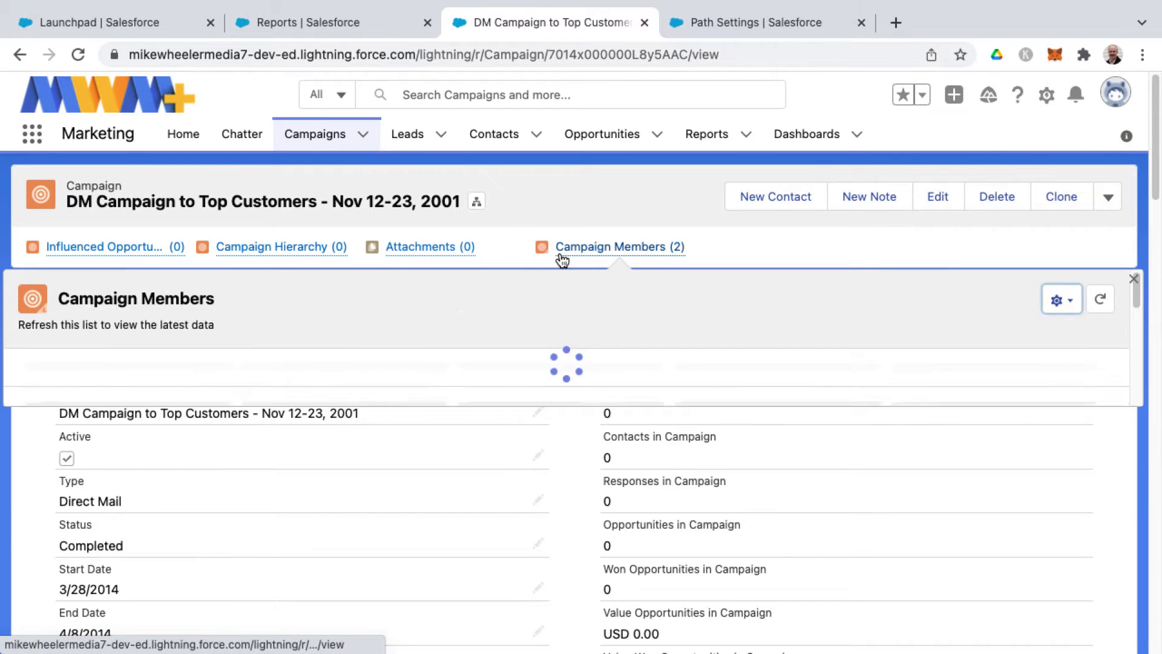
- Close the Campaign Members preview on the DM Campaign record and open the Setup gear menu
{"action": "left_click", "coordinate": [596, 195]}
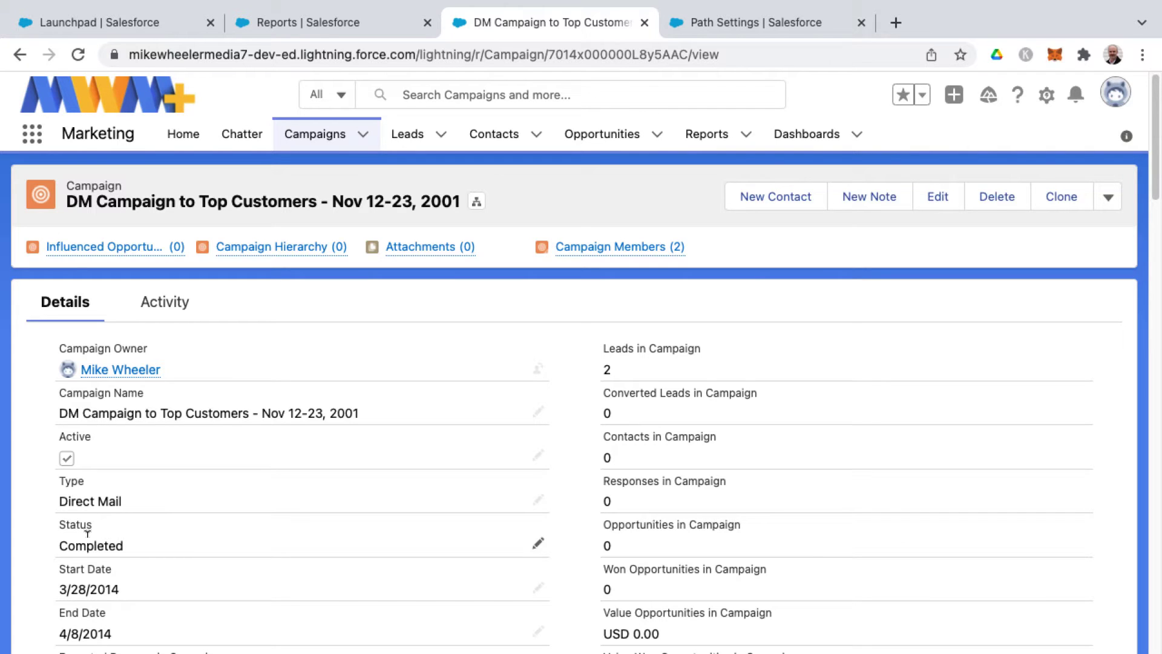
{"action": "left_click", "coordinate": [1048, 96]}
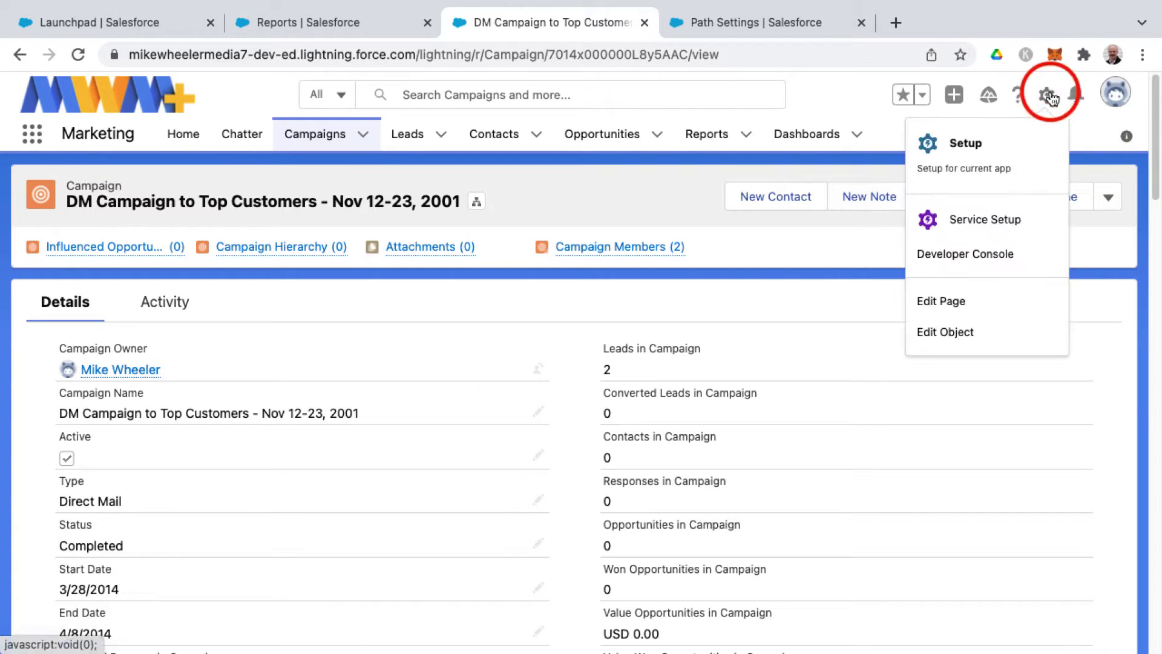
- Edit the Campaign Record Page, add a Path component above the details, and open Set Up Path
{"action": "left_click", "coordinate": [956, 303]}
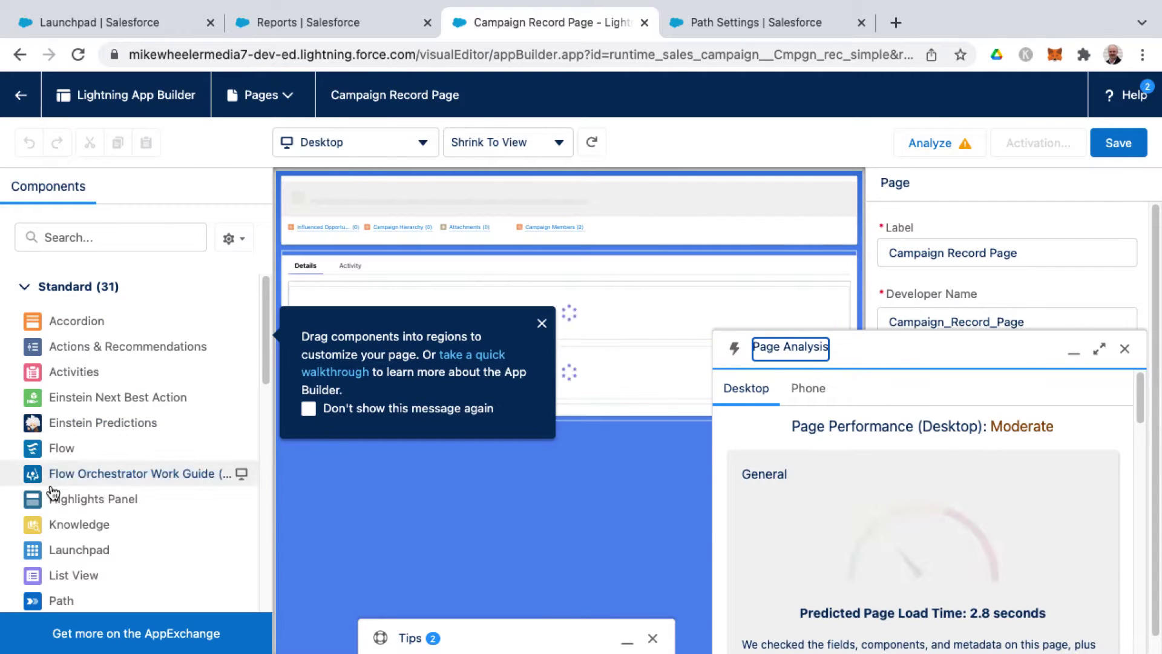
{"action": "left_click", "coordinate": [542, 324]}
{"action": "left_click", "coordinate": [1124, 349]}
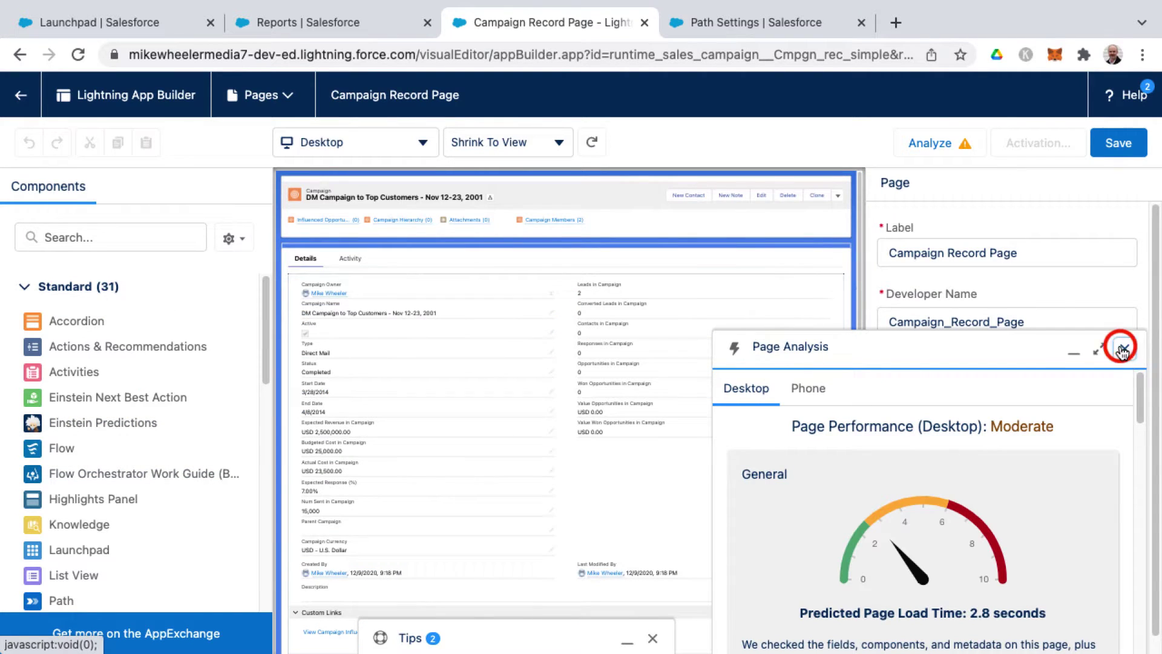
{"action": "left_click_drag", "start_coordinate": [61, 601], "coordinate": [566, 254]}
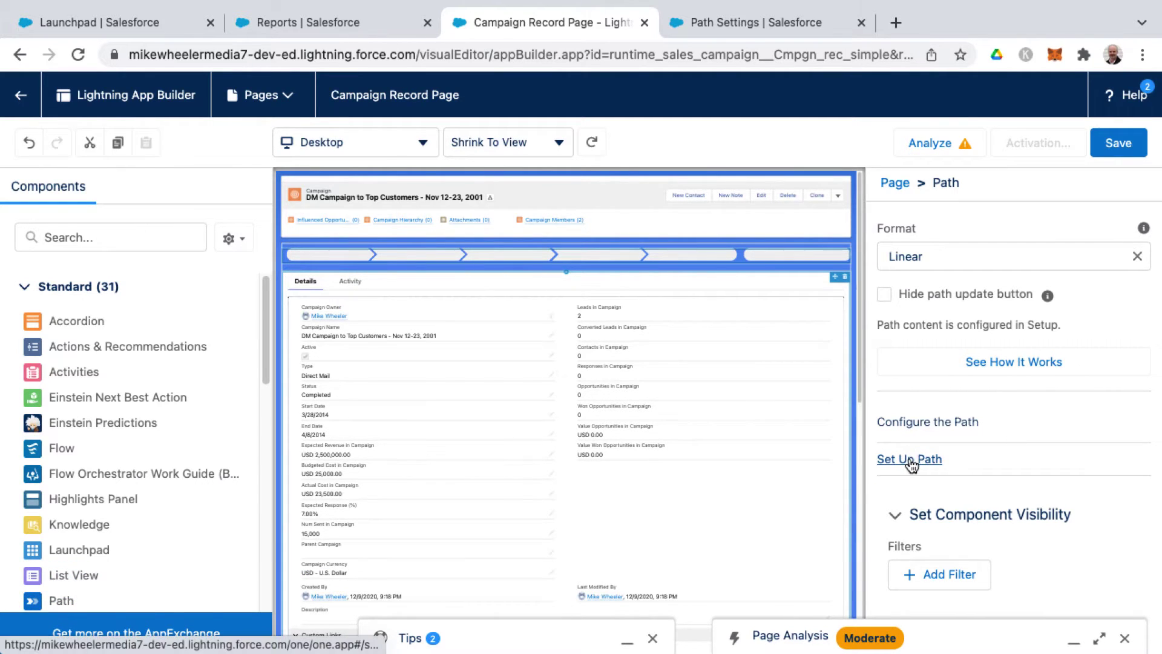
{"action": "left_click", "coordinate": [705, 261]}
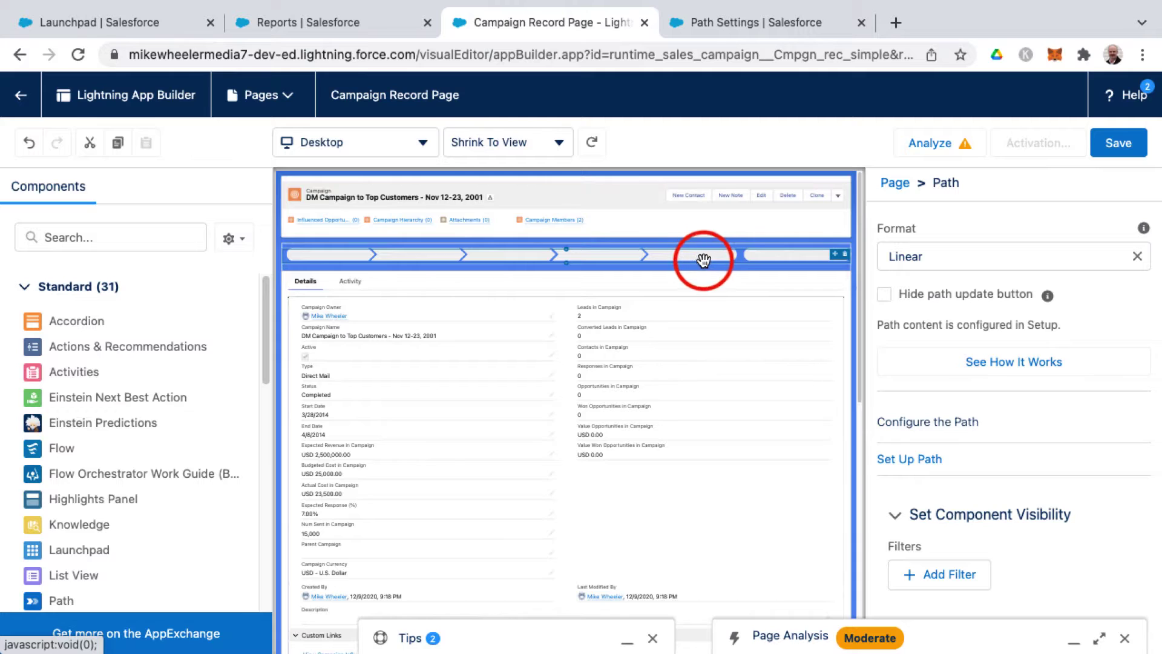
{"action": "left_click", "coordinate": [923, 464]}
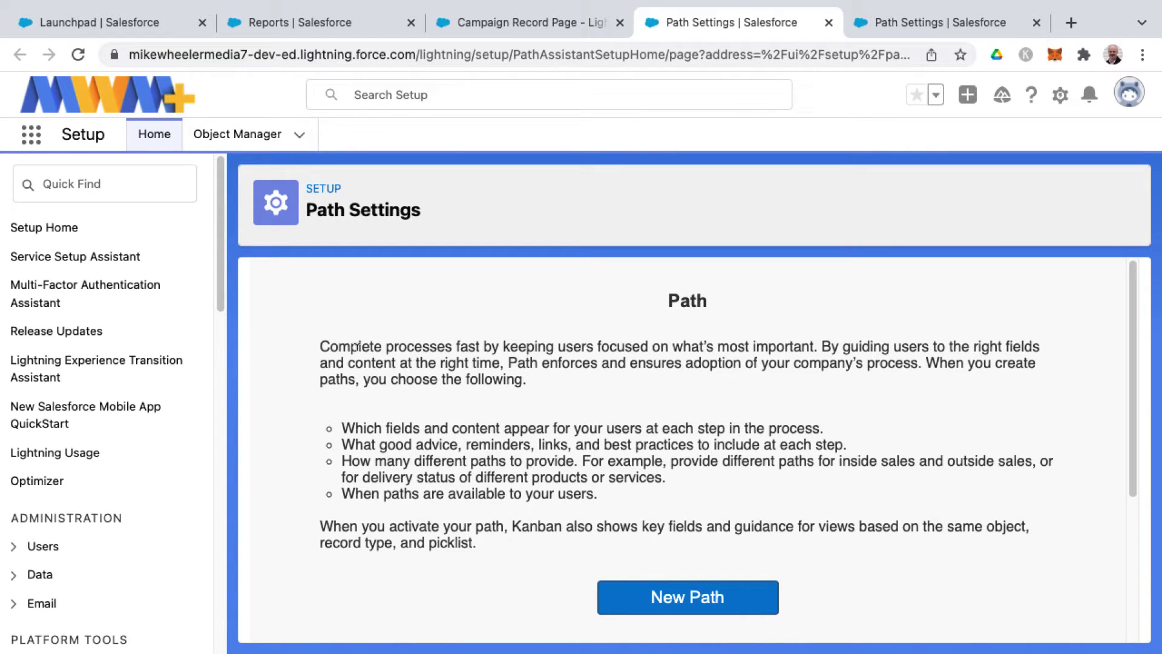
- Scroll Path Settings to view the Installation Case Path and Software Development Project entries
{"action": "scroll", "coordinate": [496, 410], "scroll_direction": "down", "scroll_amount": 4}
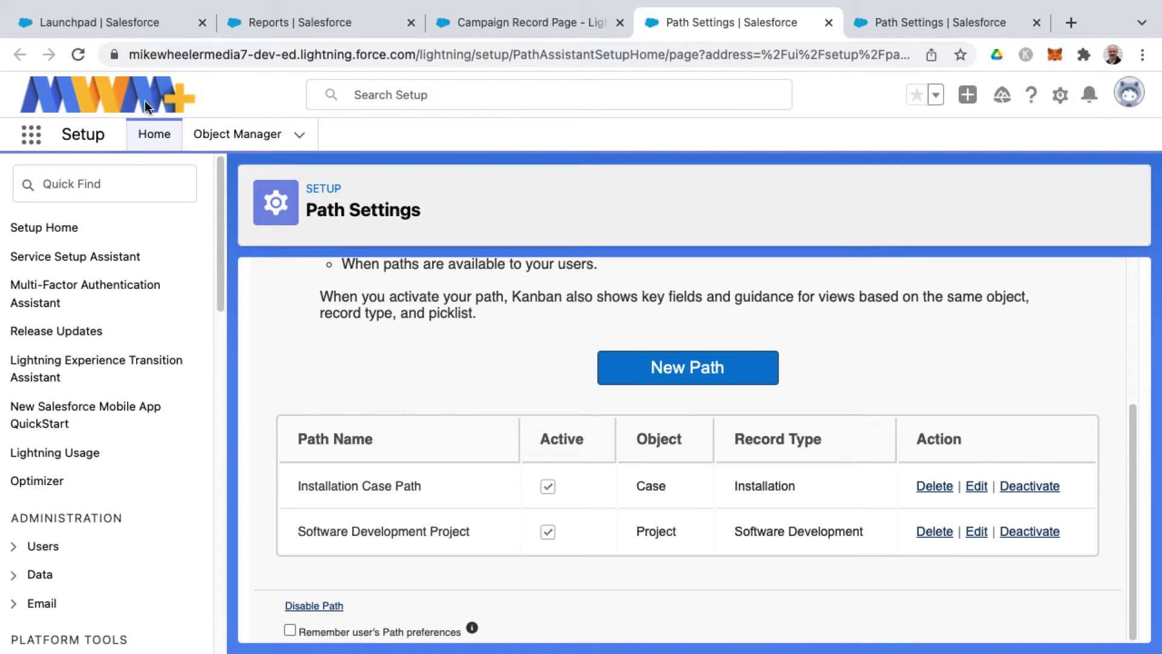
- Start a new path on the Campaign object, --Master-- record type, tracking the Status picklist
{"action": "left_click", "coordinate": [636, 375]}
{"action": "left_click", "coordinate": [622, 395]}
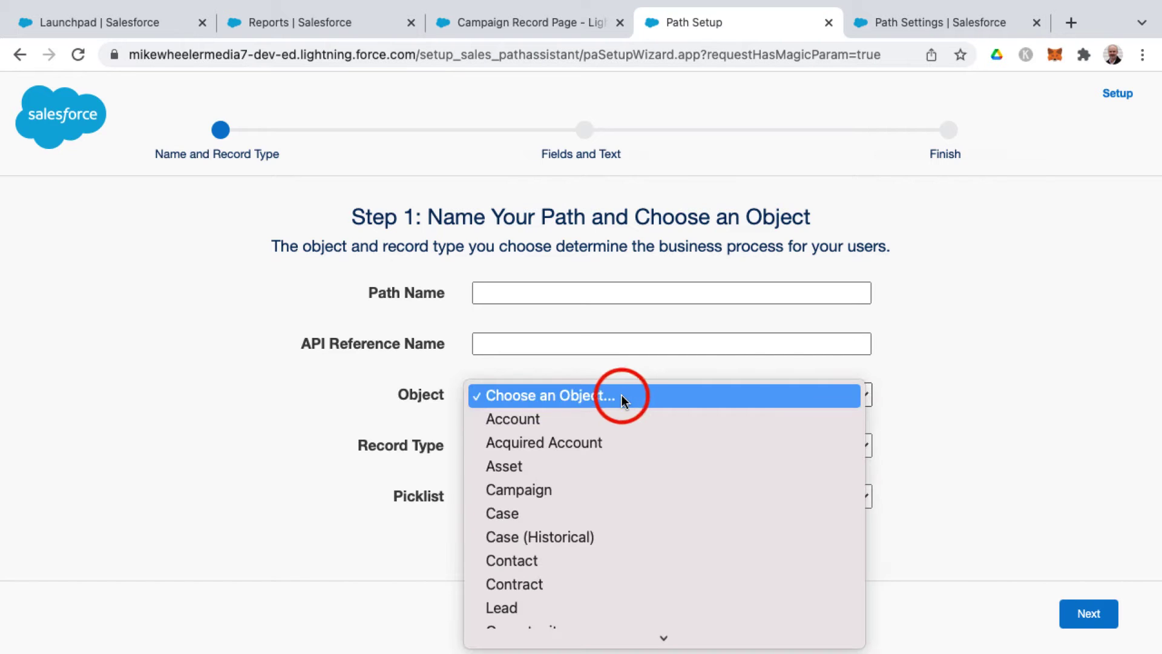
{"action": "left_click", "coordinate": [544, 492]}
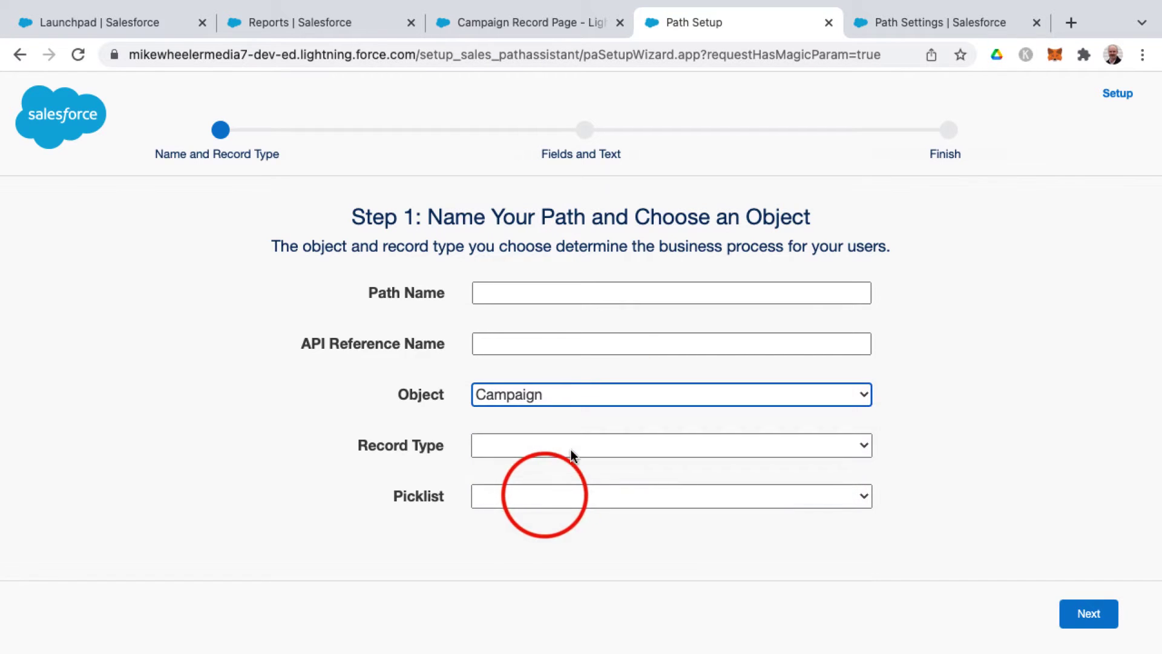
{"action": "left_click", "coordinate": [582, 494]}
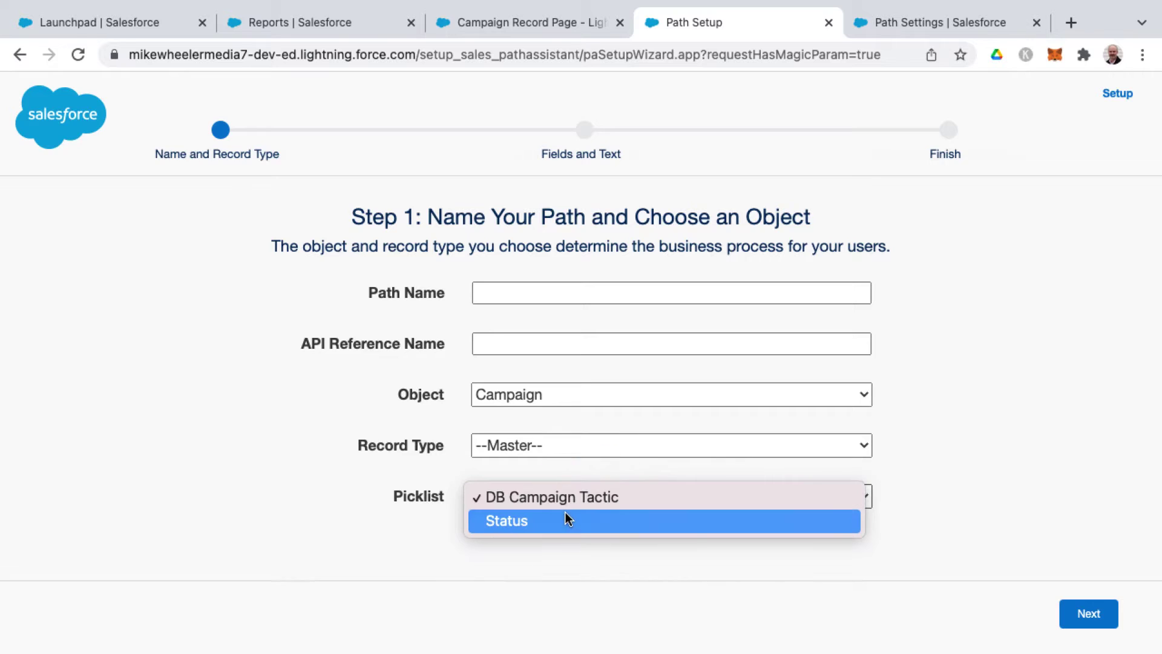
{"action": "left_click", "coordinate": [564, 517]}
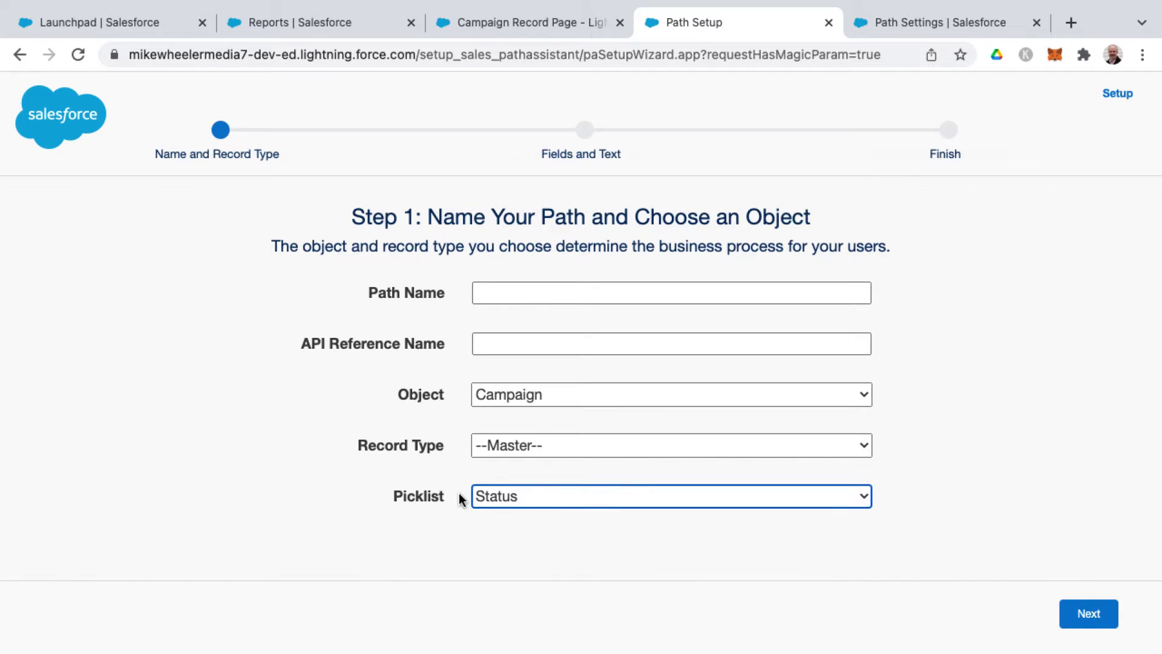
{"action": "left_click", "coordinate": [506, 497]}
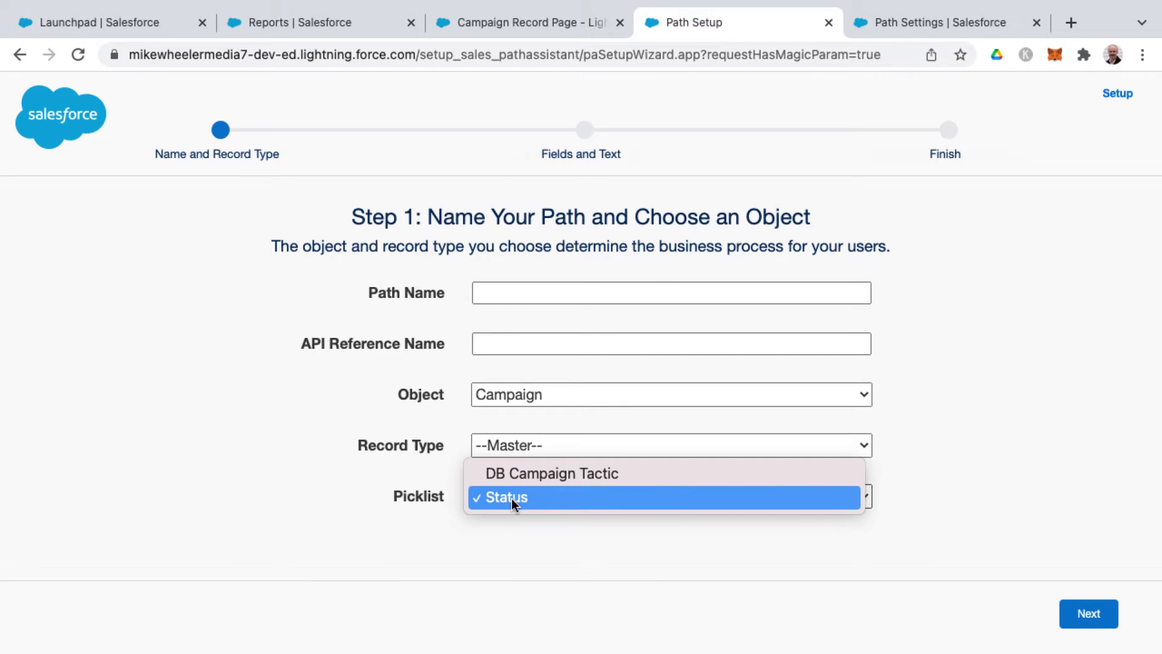
{"action": "left_click", "coordinate": [512, 499]}
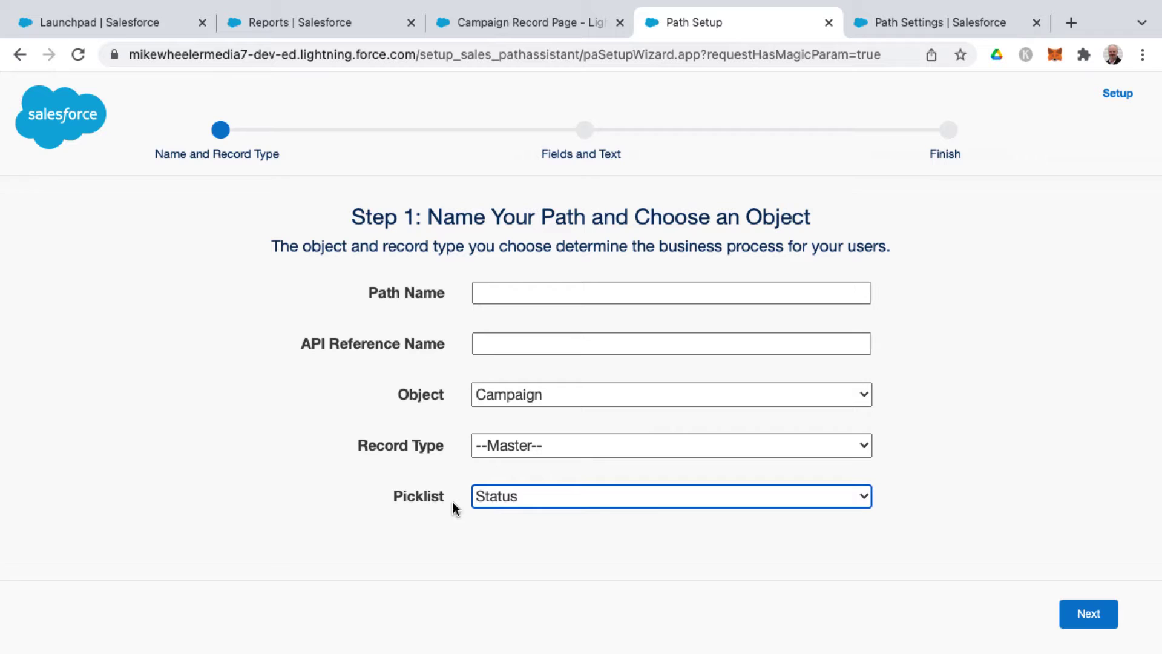
{"action": "left_click", "coordinate": [548, 445]}
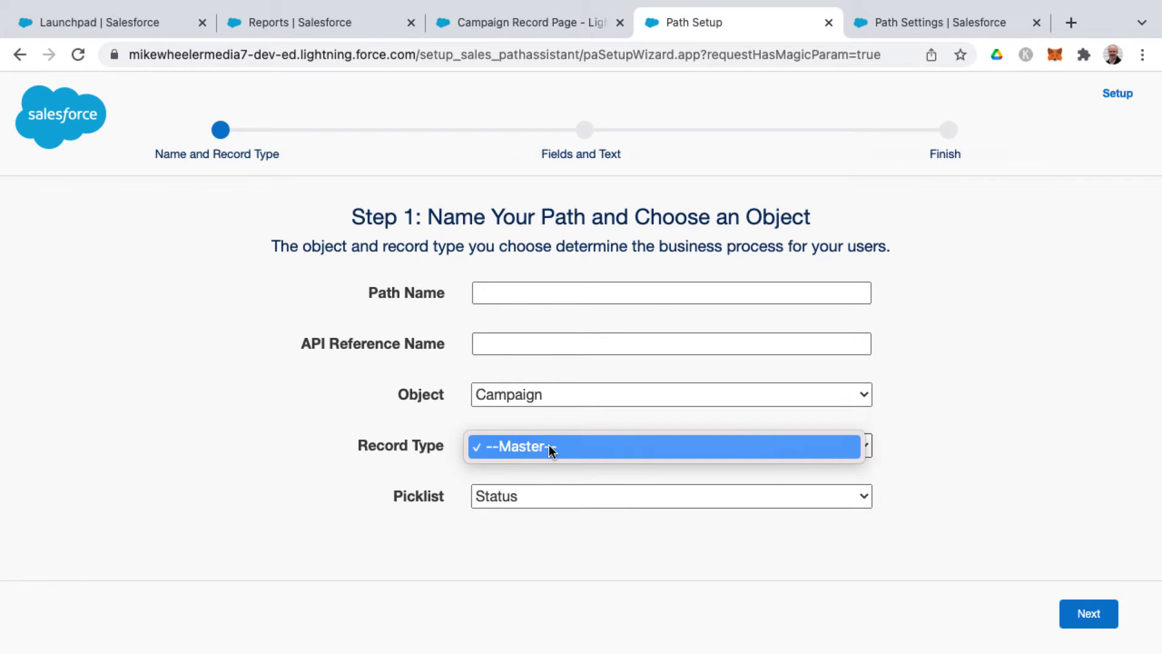
{"action": "left_click", "coordinate": [339, 450]}
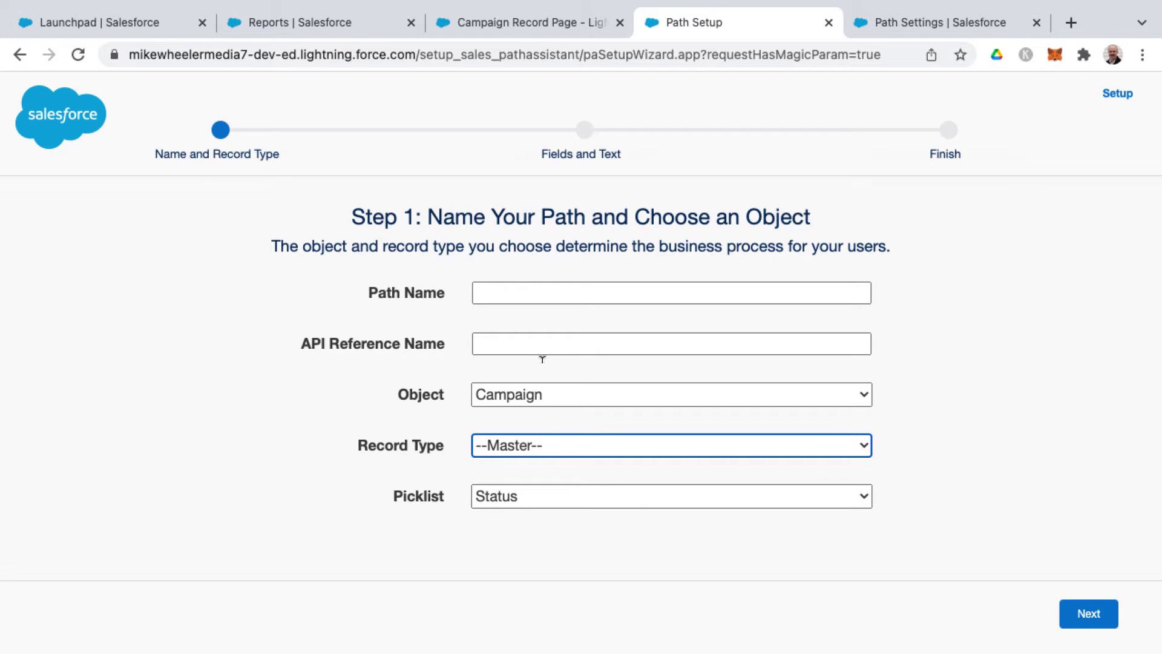
- Name the path 'Campaign Path' so the API name fills in as Campaign_Path
{"action": "left_click", "coordinate": [526, 293]}
{"action": "type", "text": "Campaign Path"}
{"action": "left_click", "coordinate": [314, 281]}
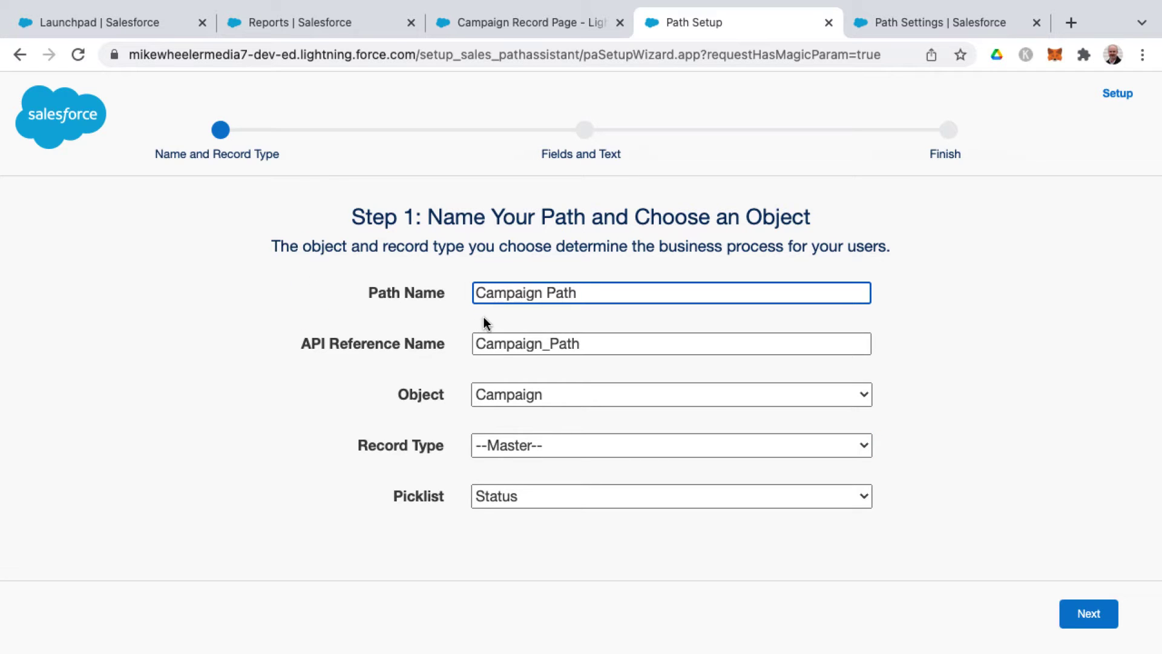
- Add key fields such as Active to the Planned stage, with guidance 'Be sure too...'
{"action": "left_click", "coordinate": [1087, 613]}
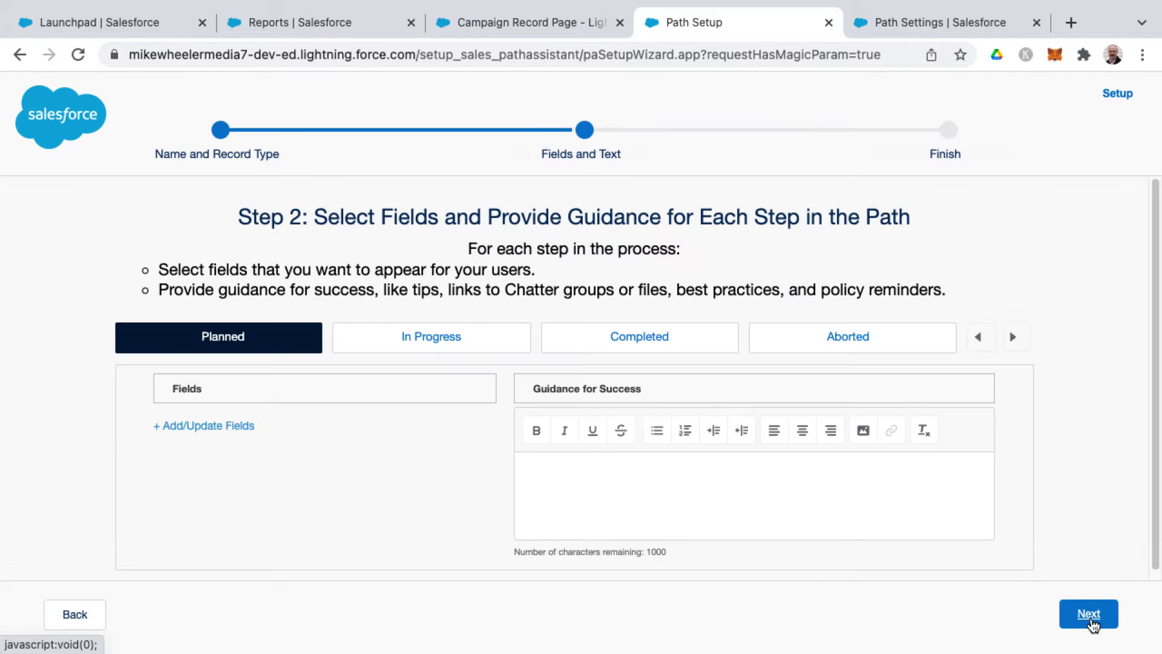
{"action": "left_click", "coordinate": [231, 426]}
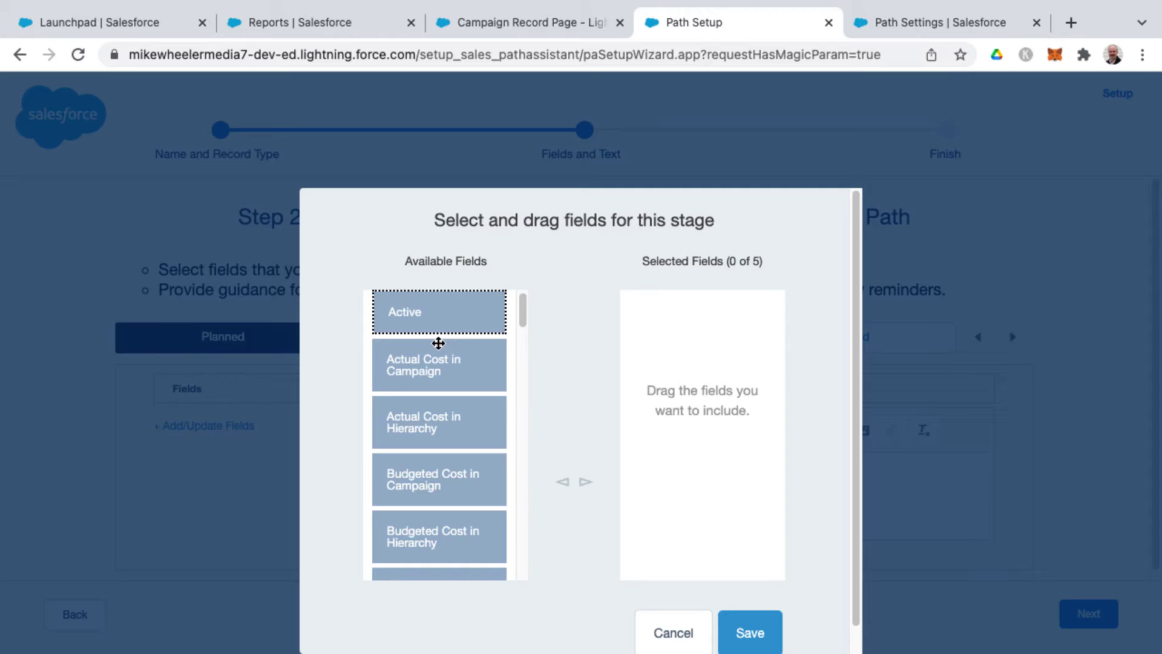
{"action": "left_click", "coordinate": [443, 316]}
{"action": "left_click", "coordinate": [585, 482]}
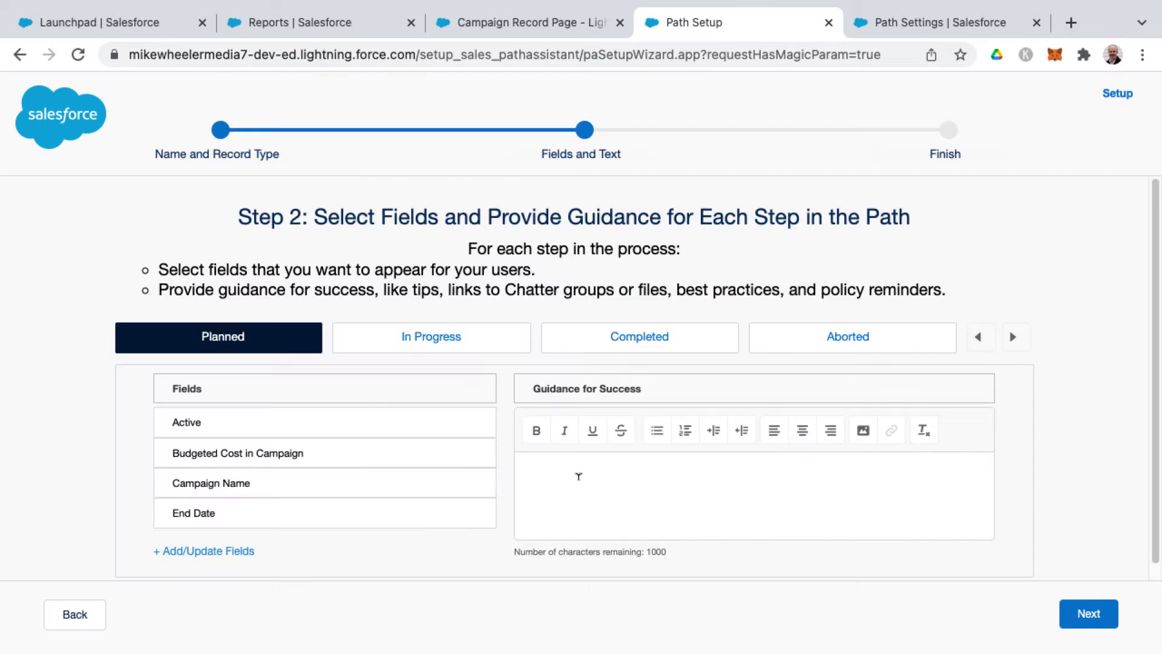
{"action": "left_click", "coordinate": [578, 476]}
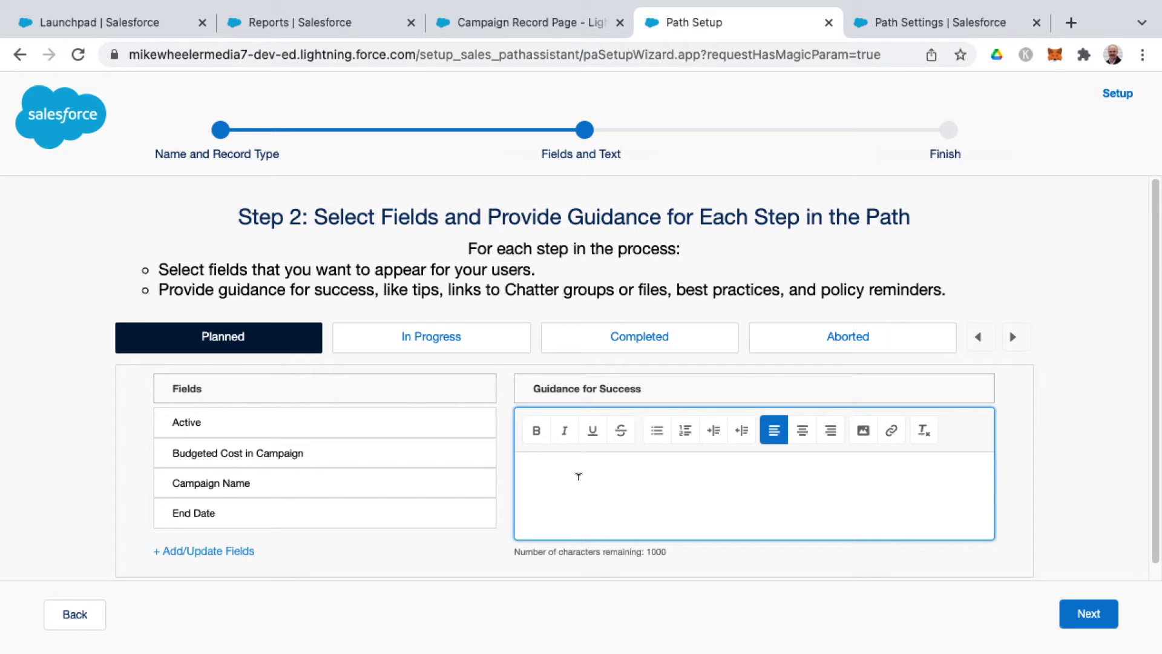
{"action": "type", "text": "Be sure too..."}
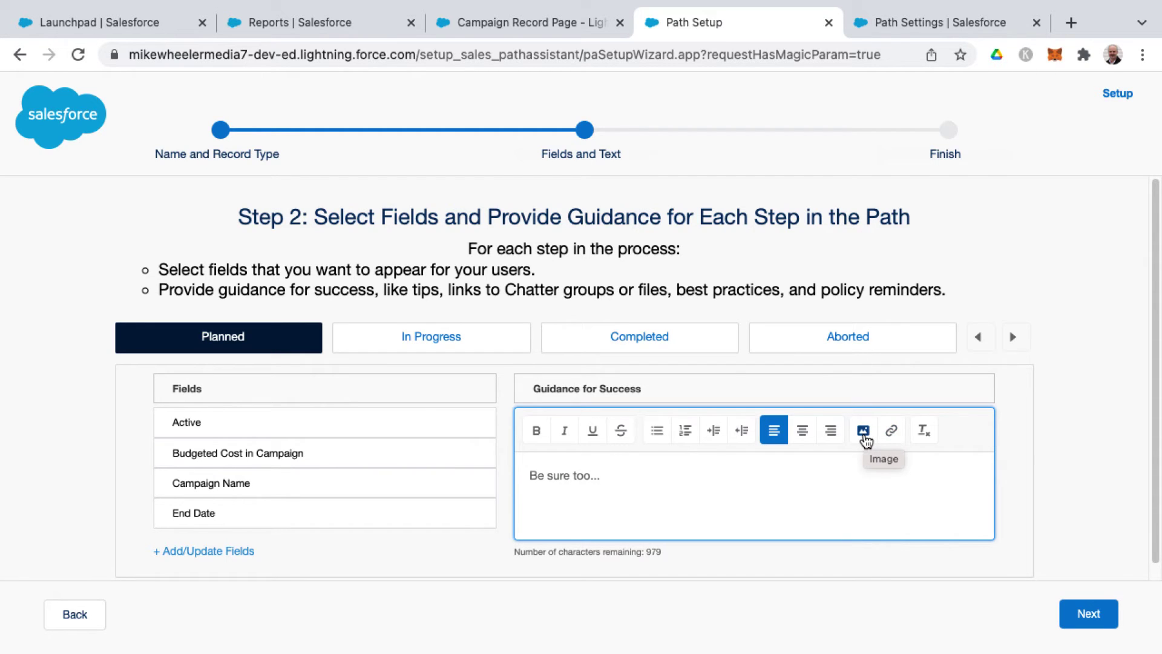
- Add the Description field to the In Progress stage's key fields and save
{"action": "left_click", "coordinate": [444, 339]}
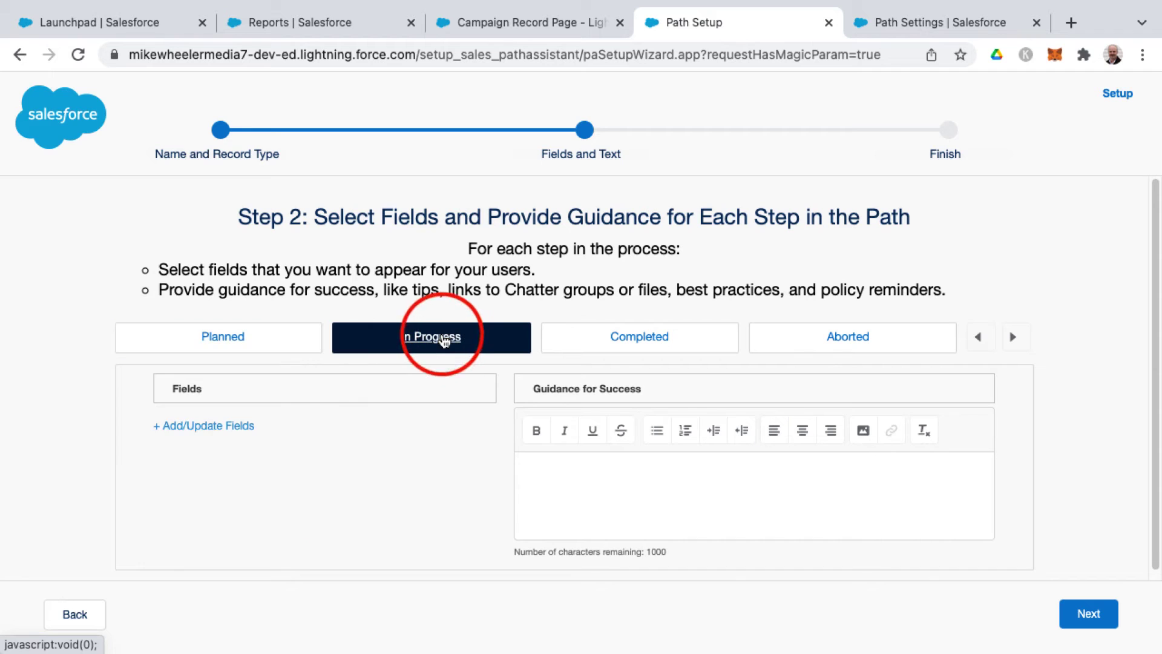
{"action": "left_click", "coordinate": [231, 424]}
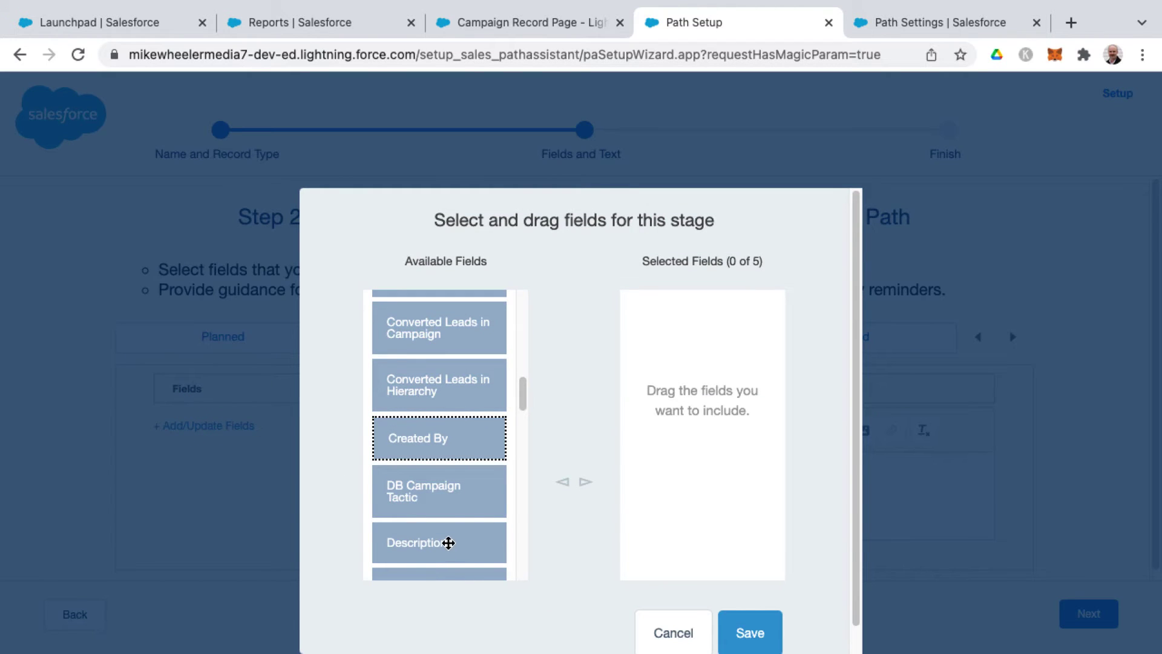
{"action": "left_click", "coordinate": [448, 543]}
{"action": "left_click", "coordinate": [586, 482]}
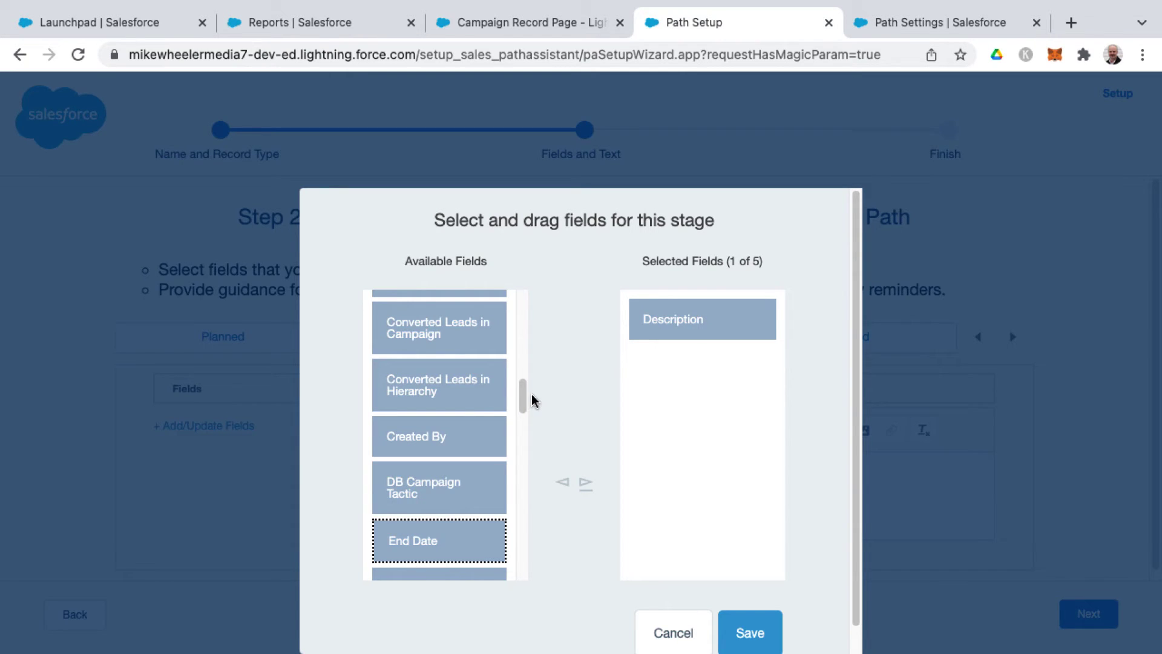
{"action": "left_click", "coordinate": [646, 500]}
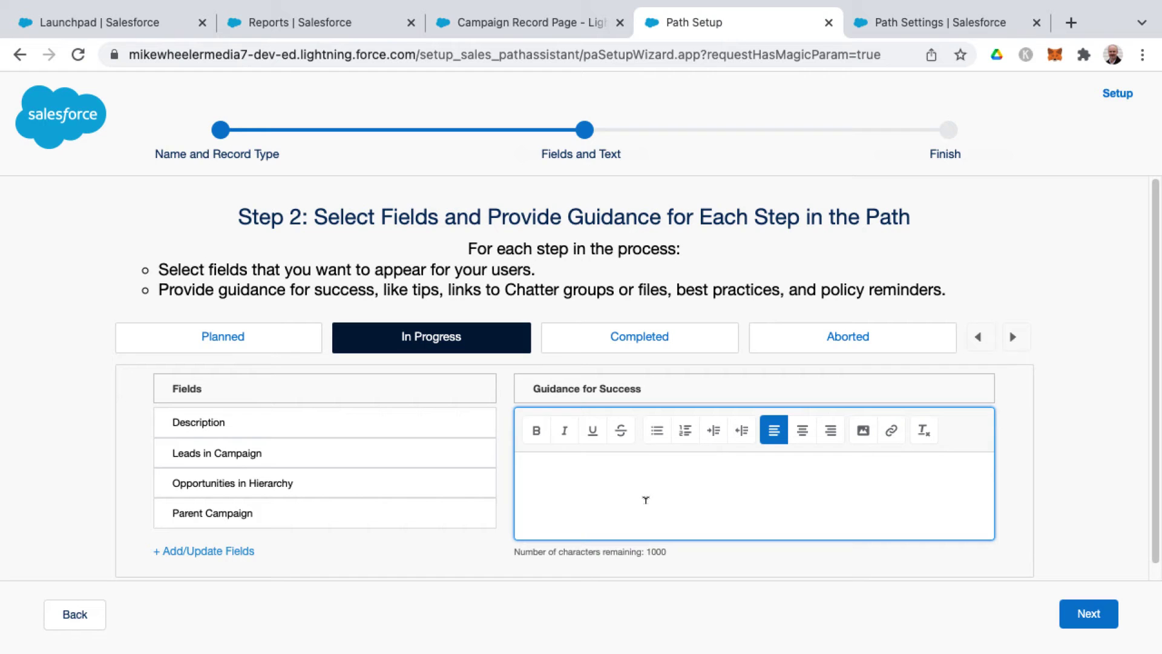
- Enter guidance text 'as' and bring up the Completed stage's fields and guidance
{"action": "type", "text": "asdf"}
{"action": "scroll", "coordinate": [666, 412], "scroll_direction": "down", "scroll_amount": 1}
{"action": "left_click", "coordinate": [641, 322]}
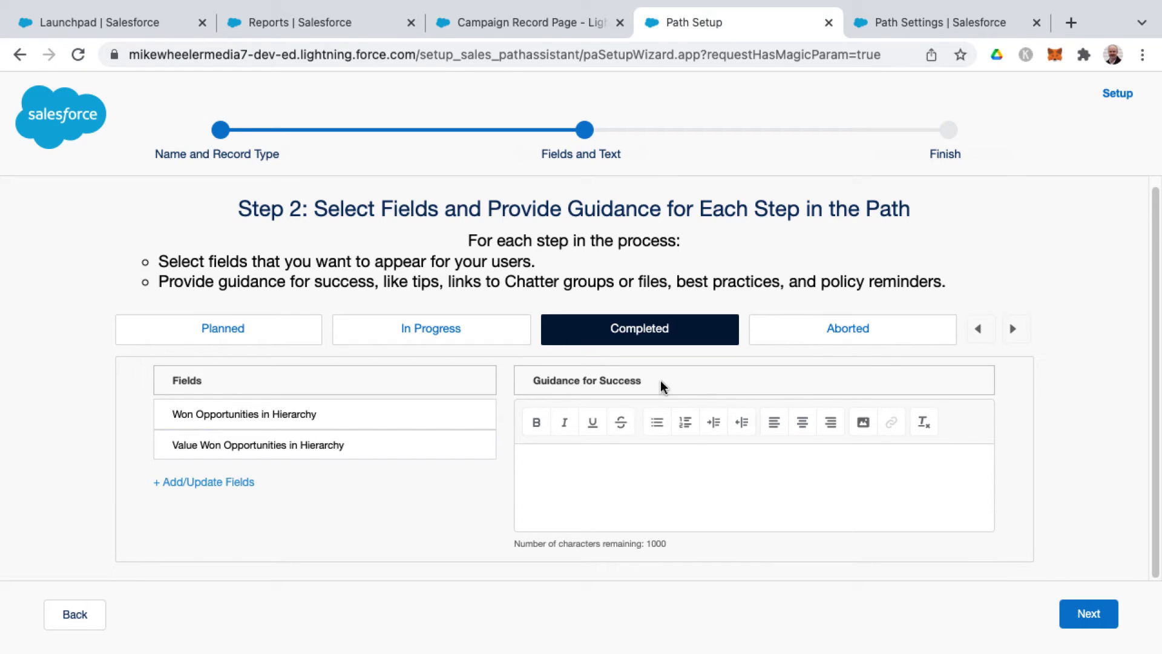
- Activate Campaign Path with Always celebrations on reaching Completed, and finish the setup
{"action": "left_click", "coordinate": [1095, 617]}
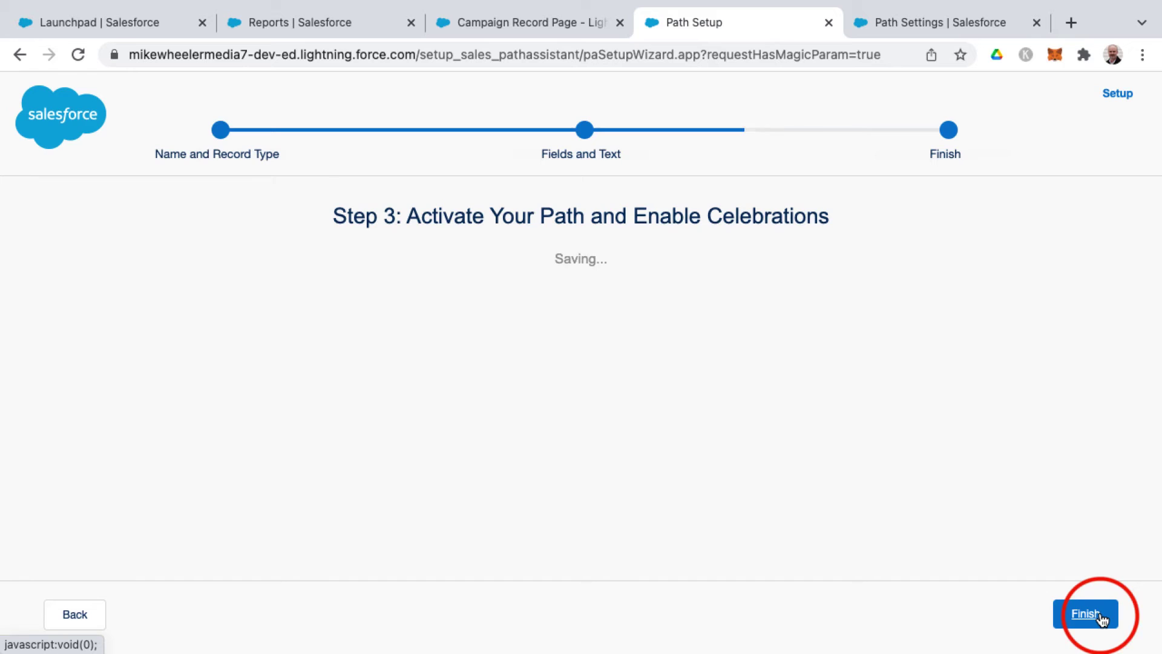
{"action": "left_click", "coordinate": [1063, 308]}
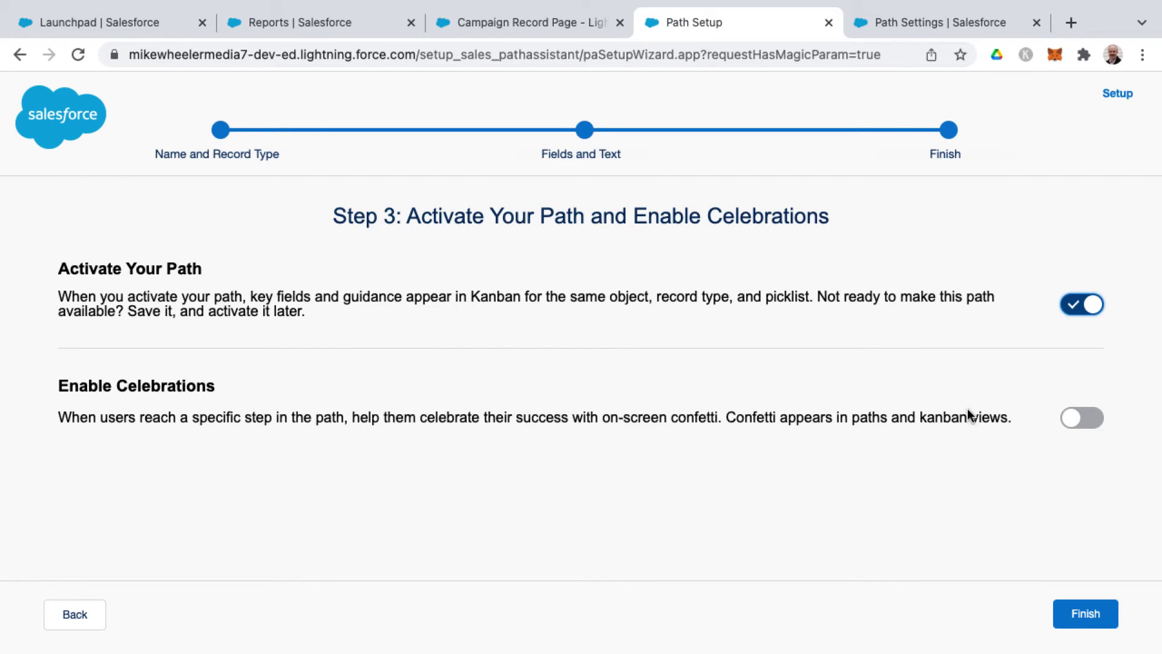
{"action": "left_click", "coordinate": [1078, 417]}
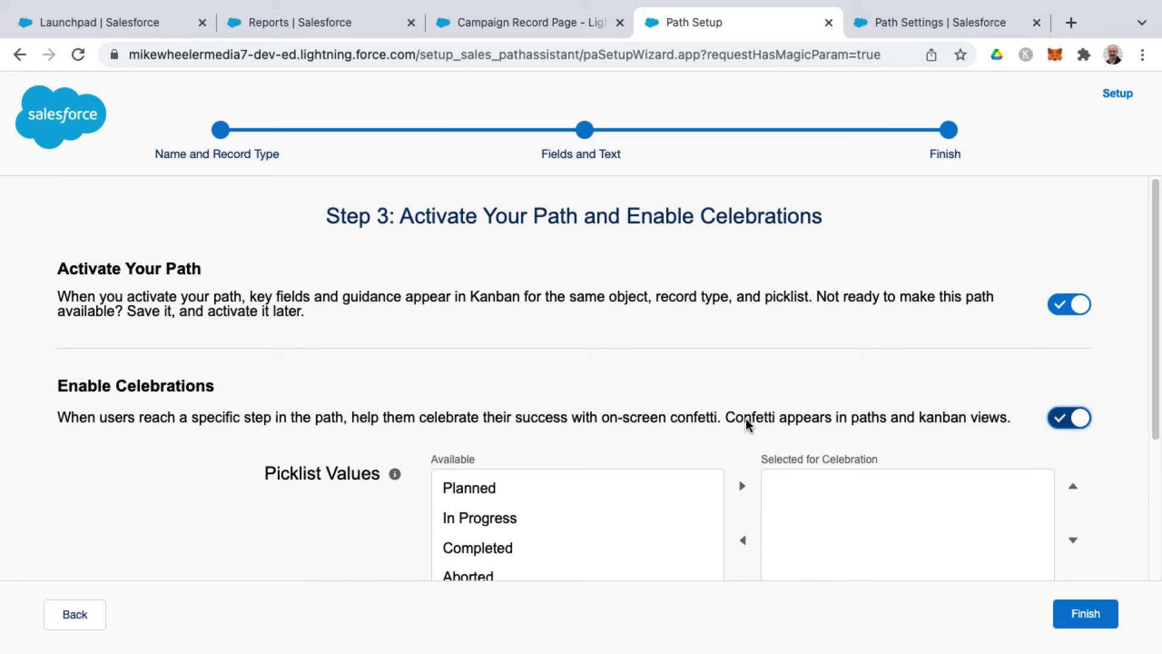
{"action": "scroll", "coordinate": [745, 424], "scroll_direction": "down", "scroll_amount": 3}
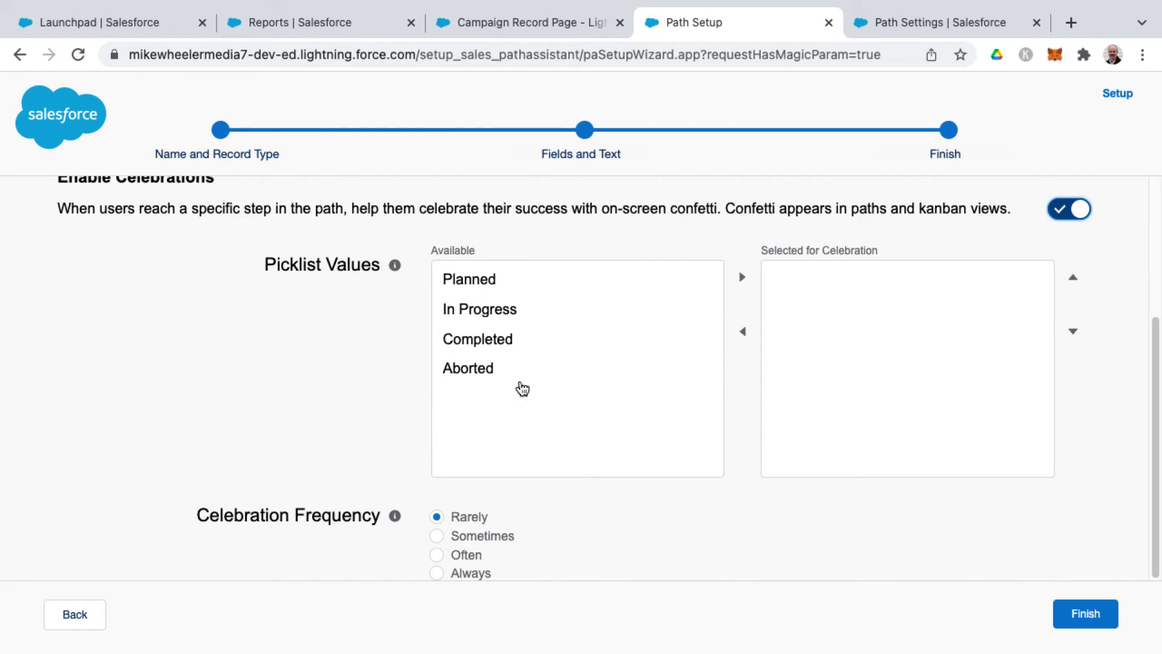
{"action": "left_click", "coordinate": [503, 342]}
{"action": "left_click", "coordinate": [742, 280]}
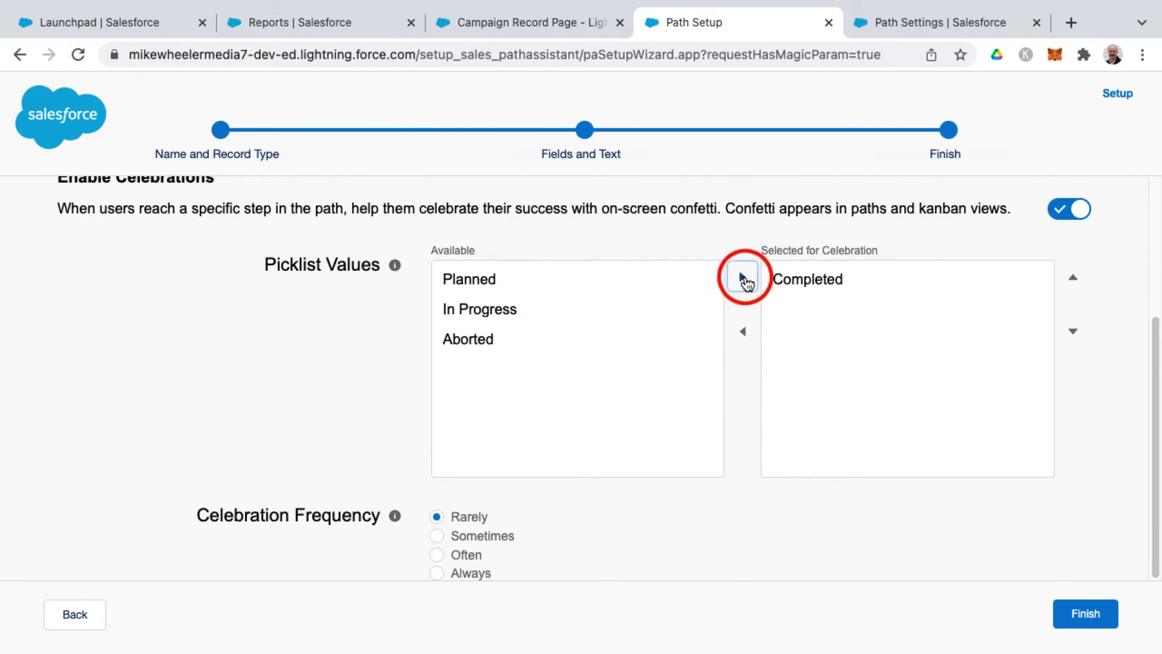
{"action": "left_click", "coordinate": [435, 574]}
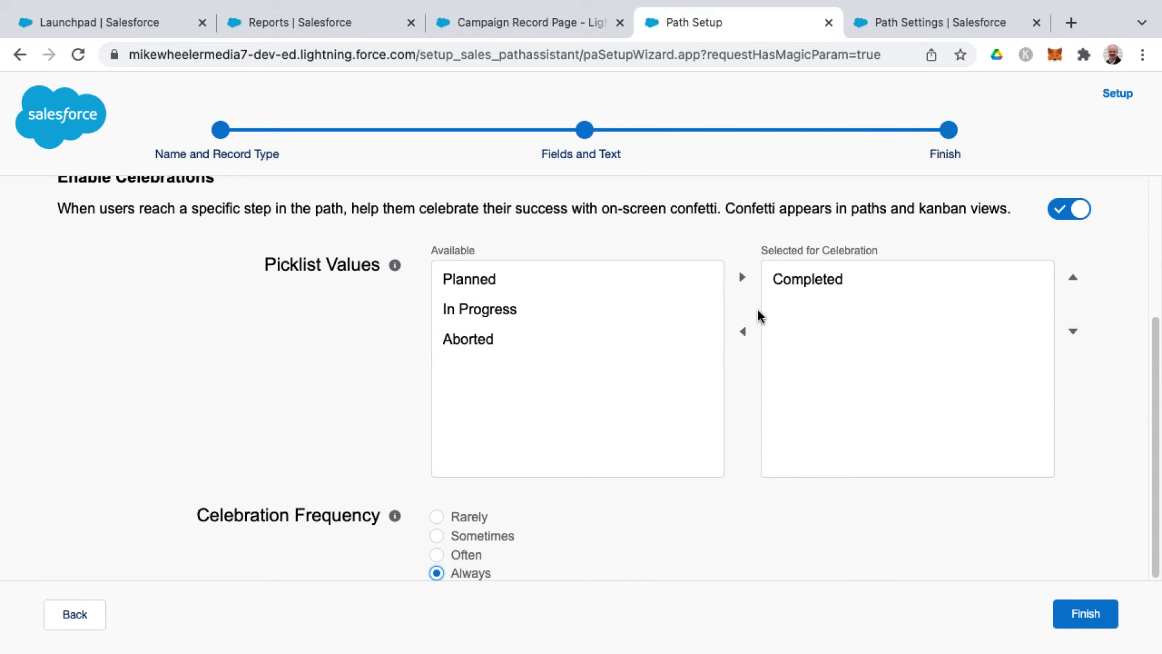
{"action": "left_click", "coordinate": [1069, 600]}
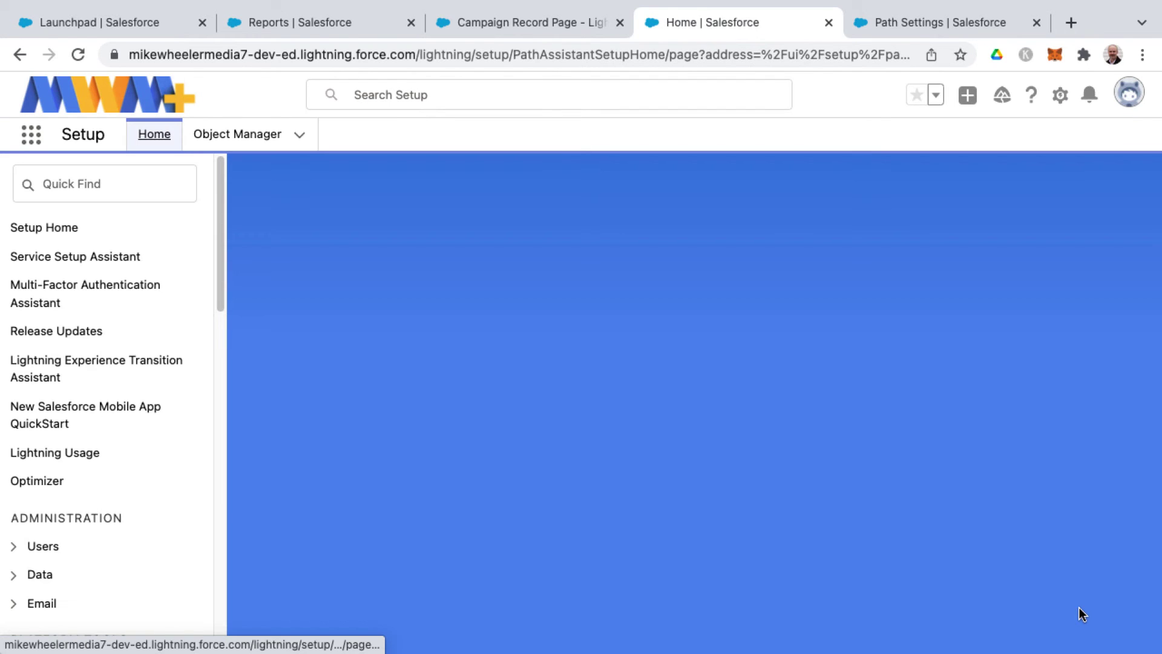
- Place the Path component under the campaign header, previewing Campaign Path in Linear format
{"action": "left_click_drag", "start_coordinate": [61, 600], "coordinate": [394, 244]}
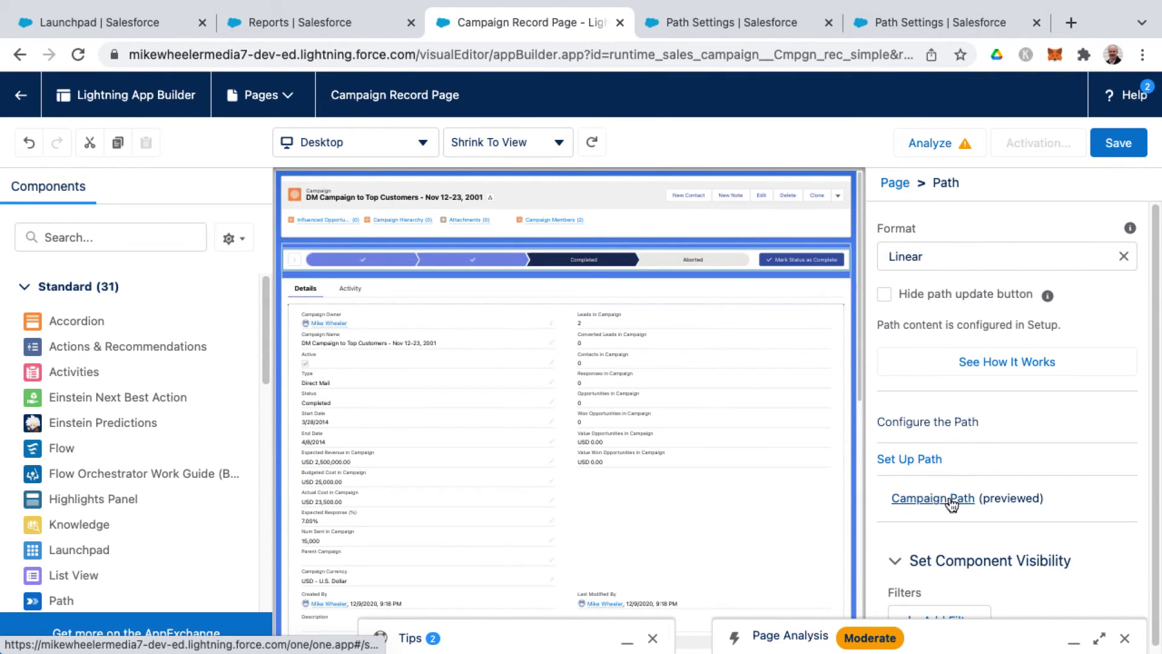
{"action": "scroll", "coordinate": [969, 613], "scroll_direction": "down", "scroll_amount": 1}
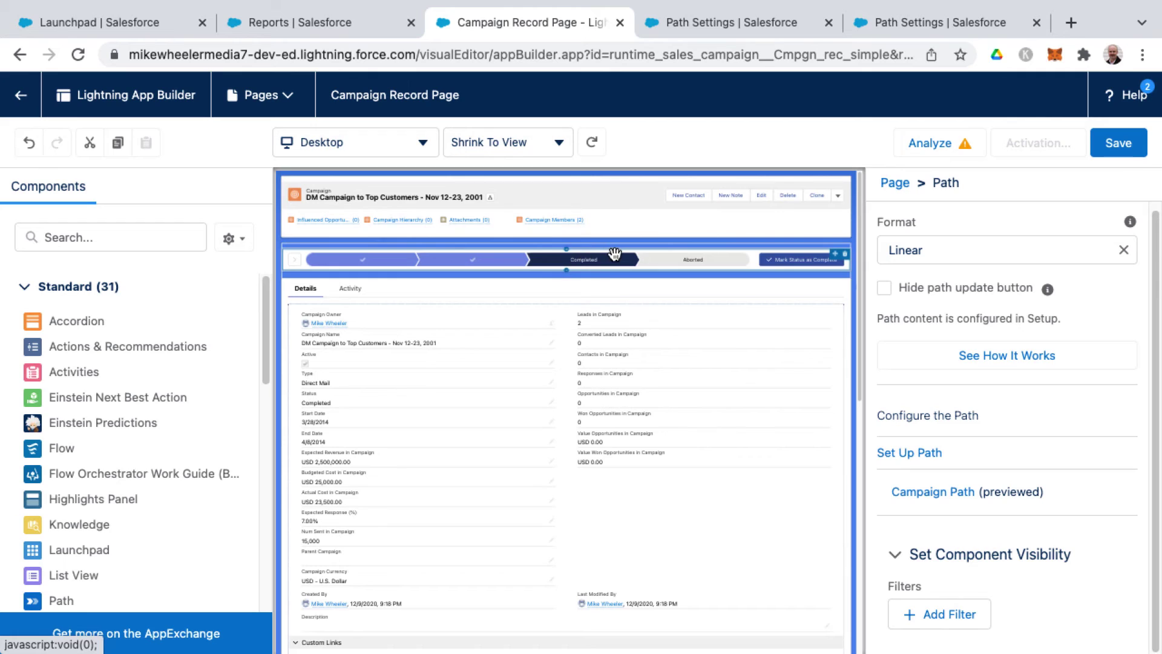
- Save the Campaign Record Page and activate it as org default for desktop and phone
{"action": "left_click", "coordinate": [1122, 151]}
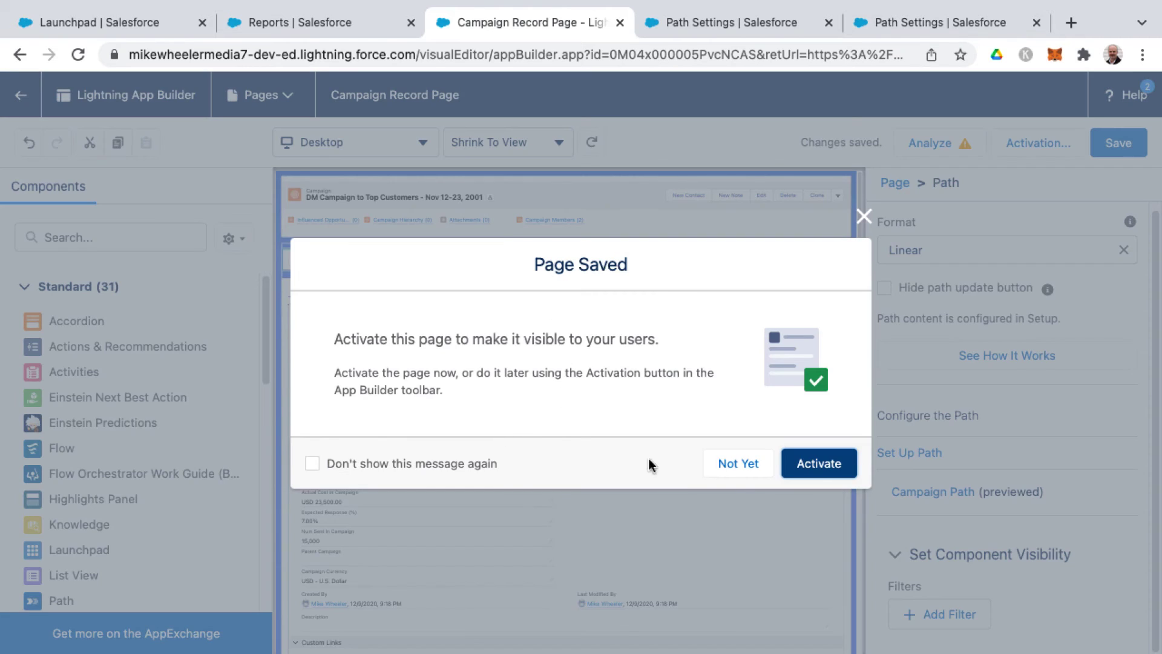
{"action": "left_click", "coordinate": [809, 462]}
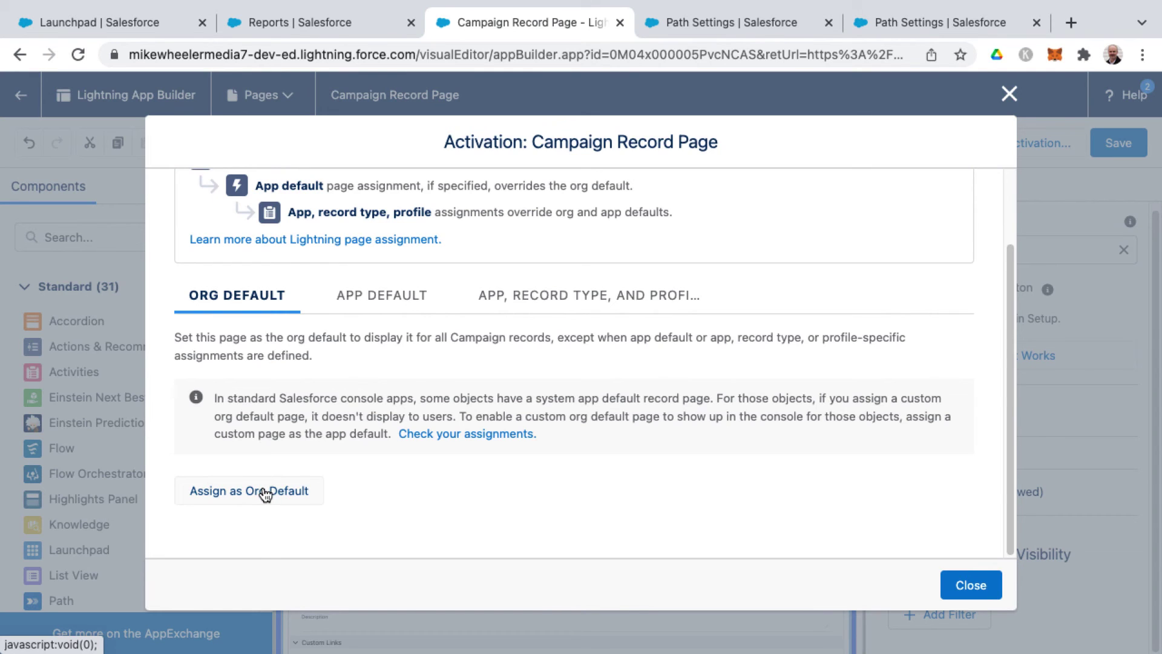
{"action": "left_click", "coordinate": [264, 491]}
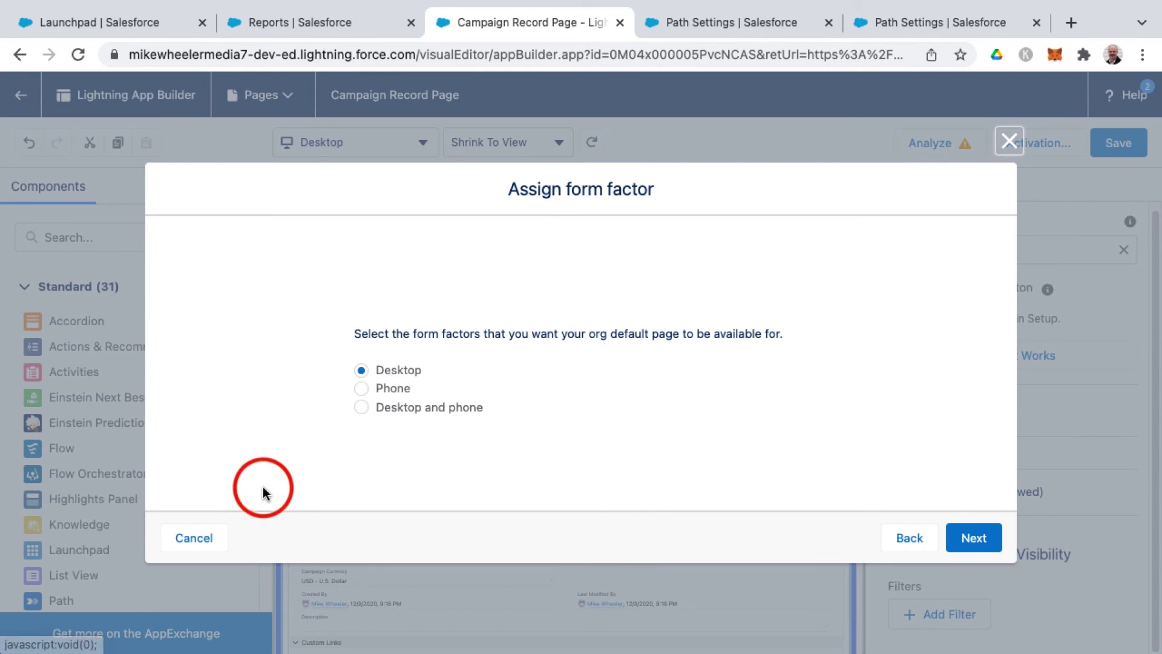
{"action": "left_click", "coordinate": [362, 408]}
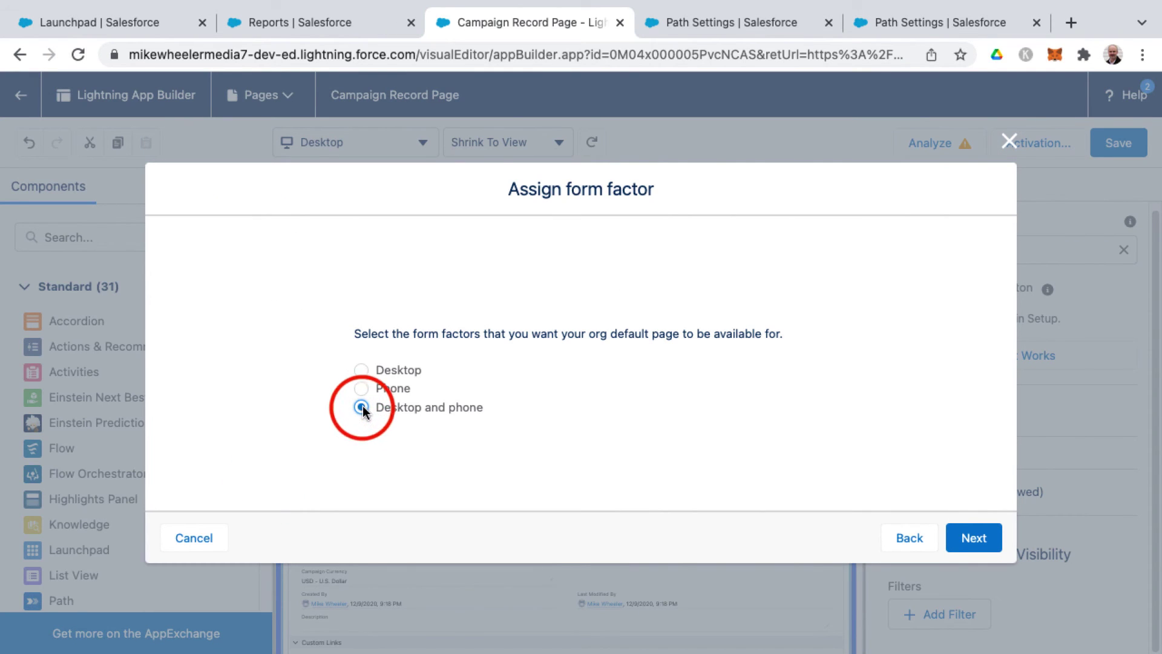
{"action": "left_click", "coordinate": [959, 535]}
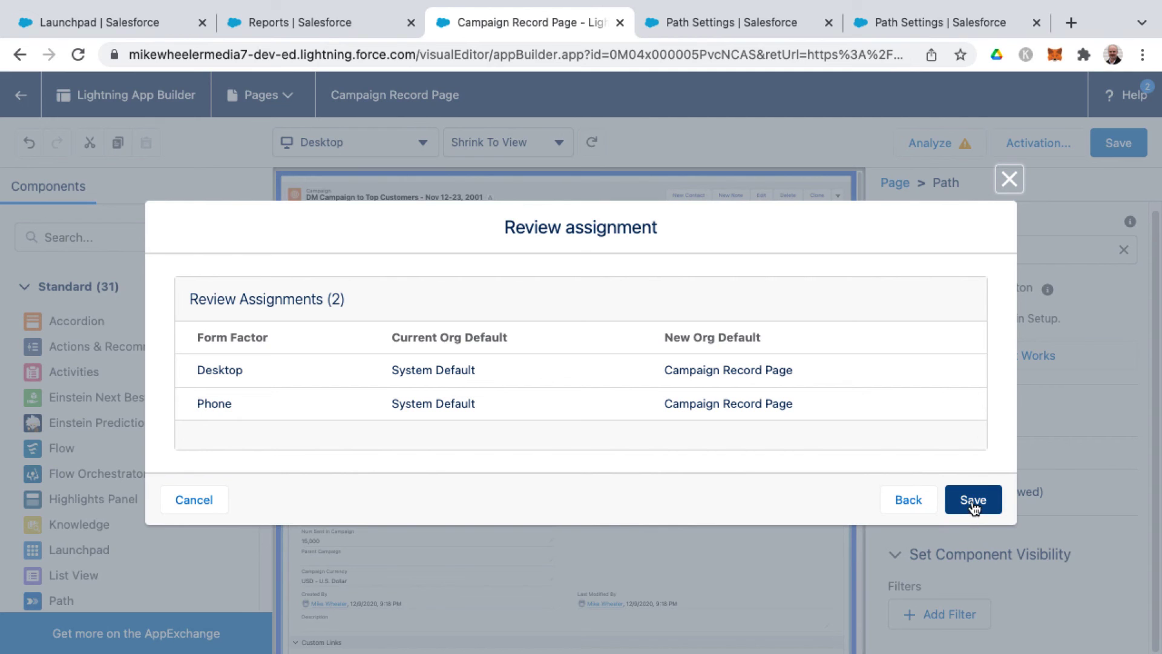
{"action": "left_click", "coordinate": [972, 502]}
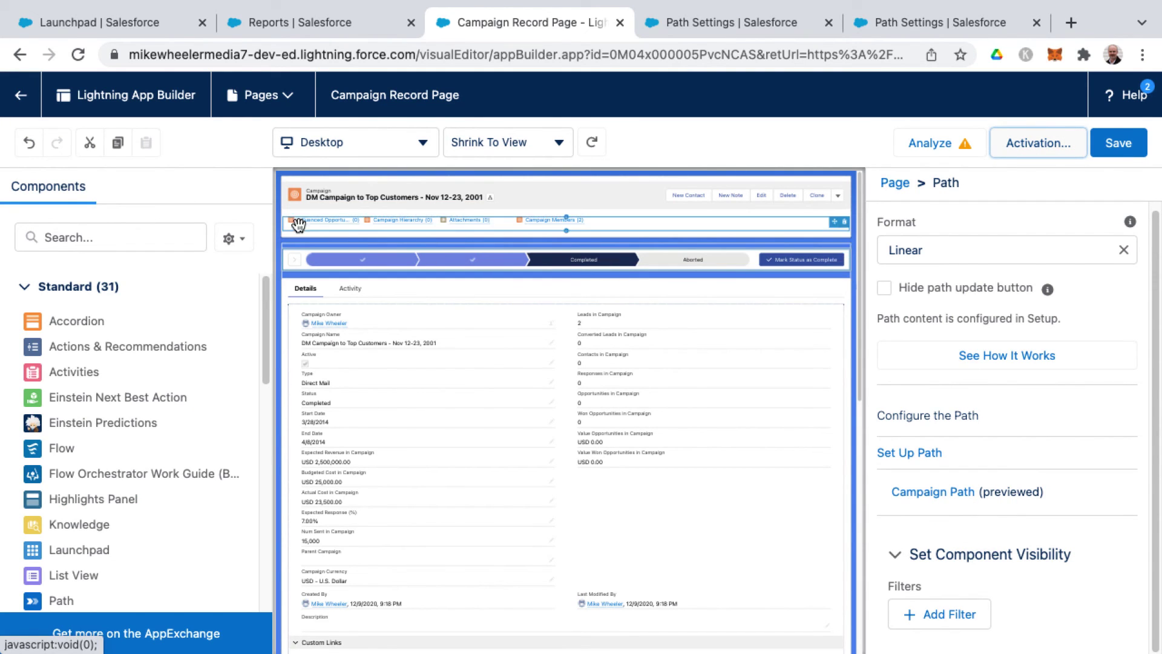
- Back on the campaign record, mark Planned as current Status, then Completed again
{"action": "left_click", "coordinate": [21, 99]}
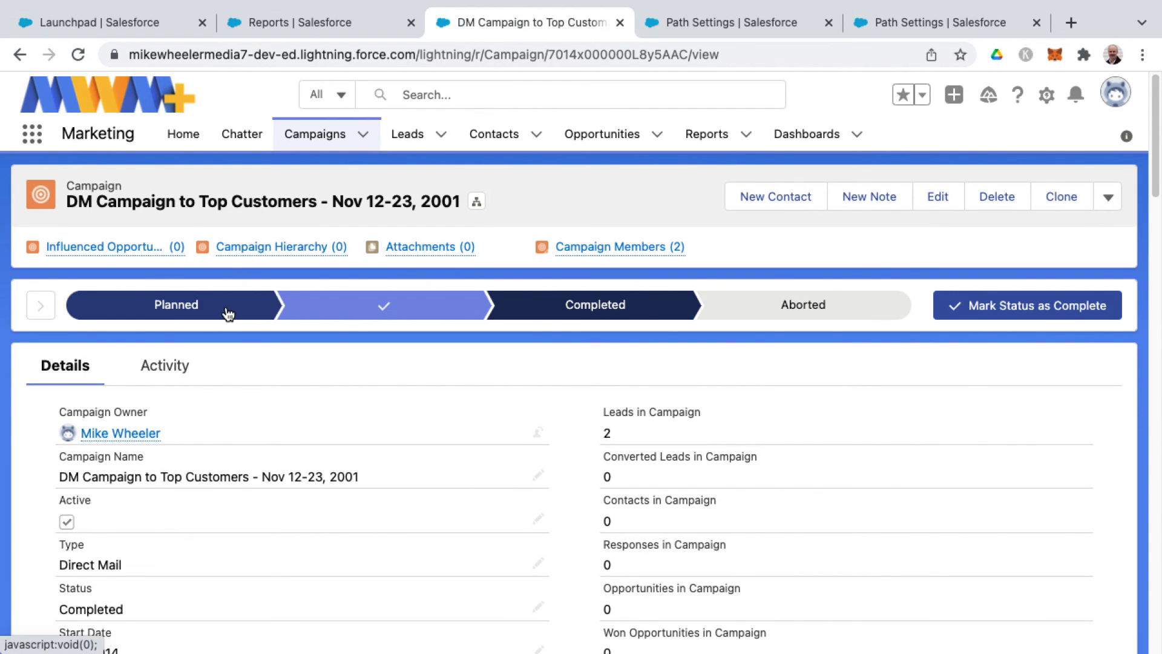
{"action": "left_click", "coordinate": [227, 313]}
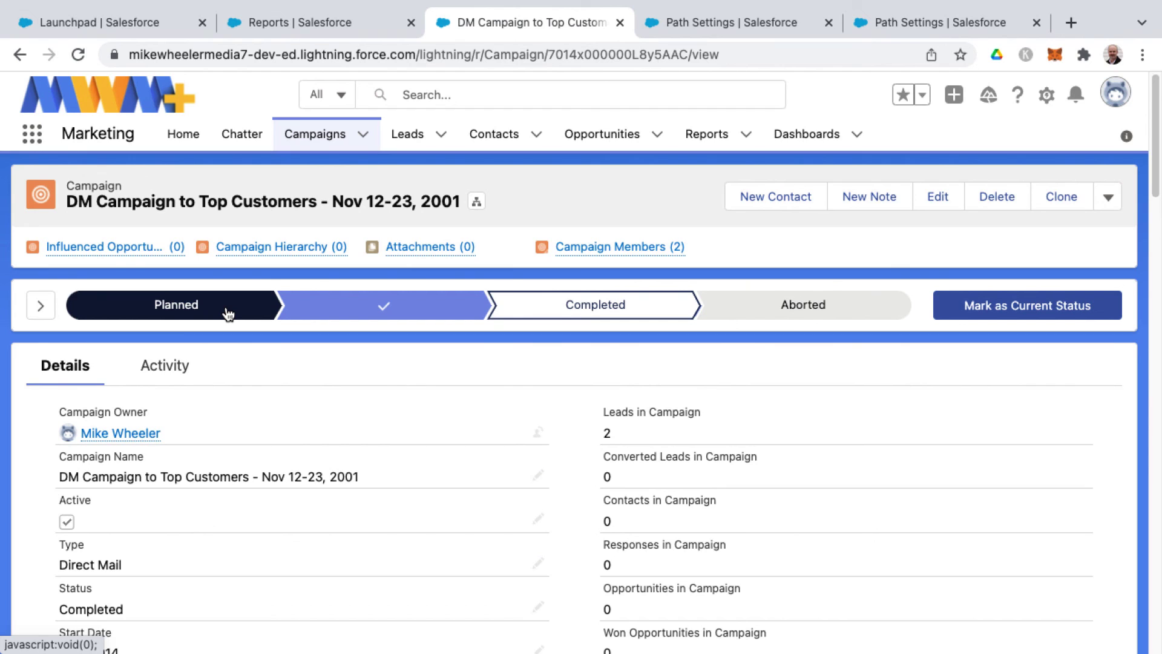
{"action": "left_click", "coordinate": [991, 301]}
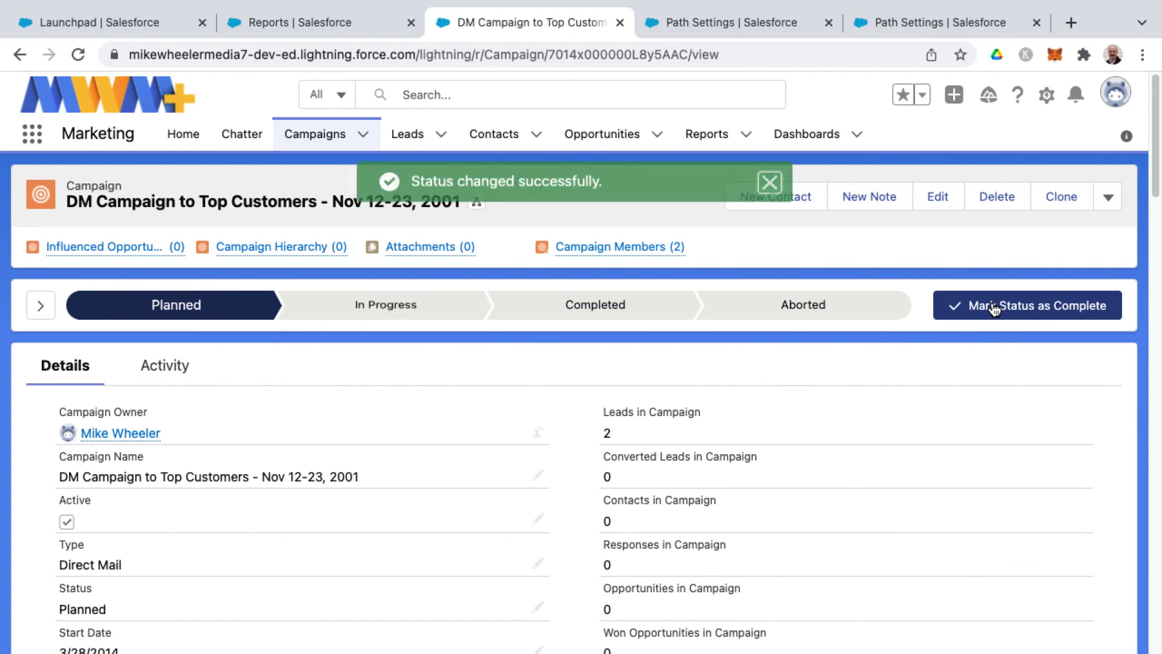
{"action": "left_click", "coordinate": [607, 306]}
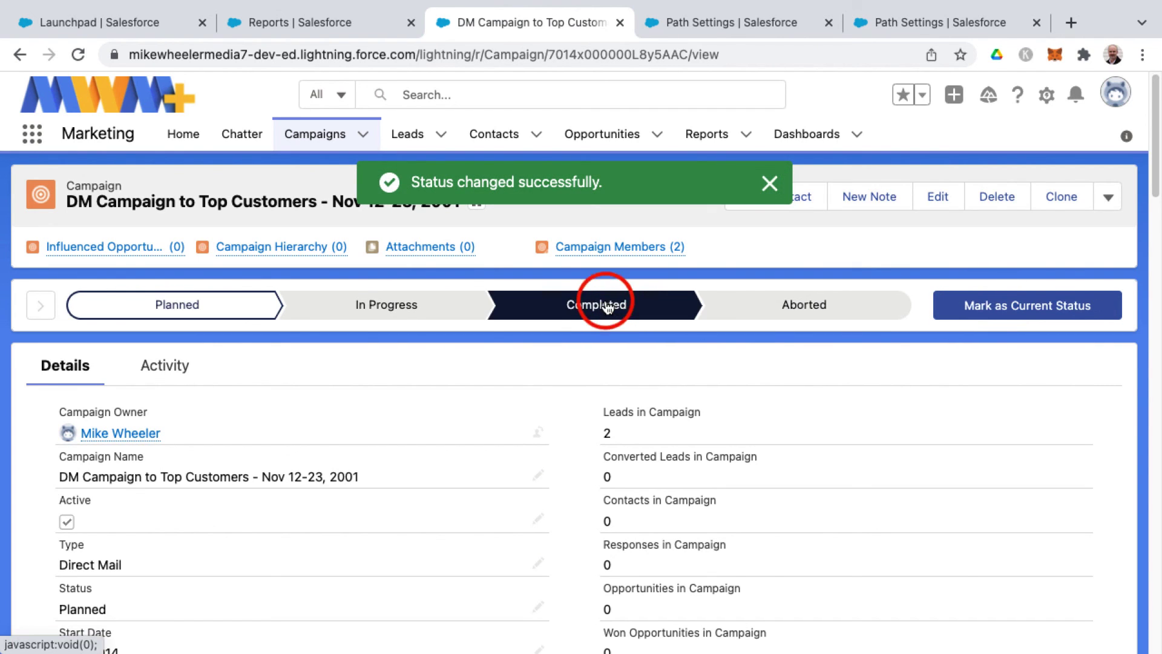
{"action": "left_click", "coordinate": [985, 311]}
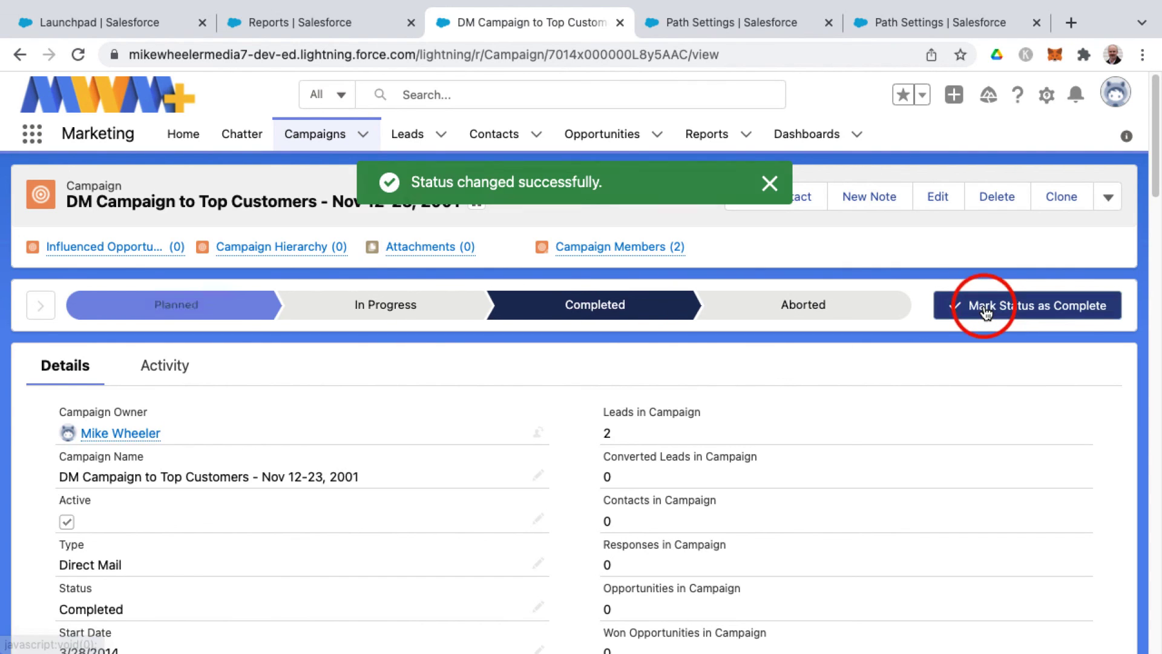